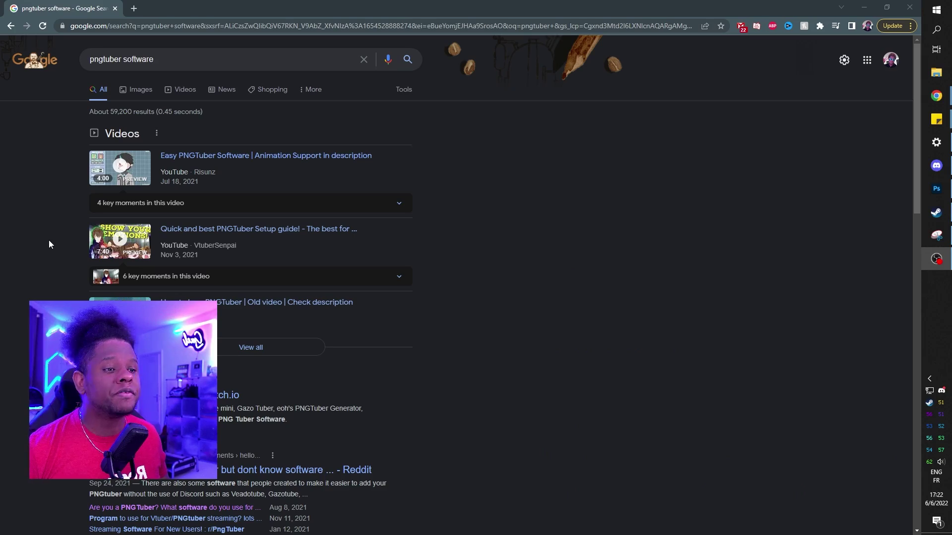
# - Find the veadotube website from the pngtuber software search and open the itch.io page of veadotube mini
pyautogui.scroll(-1, 49, 240)
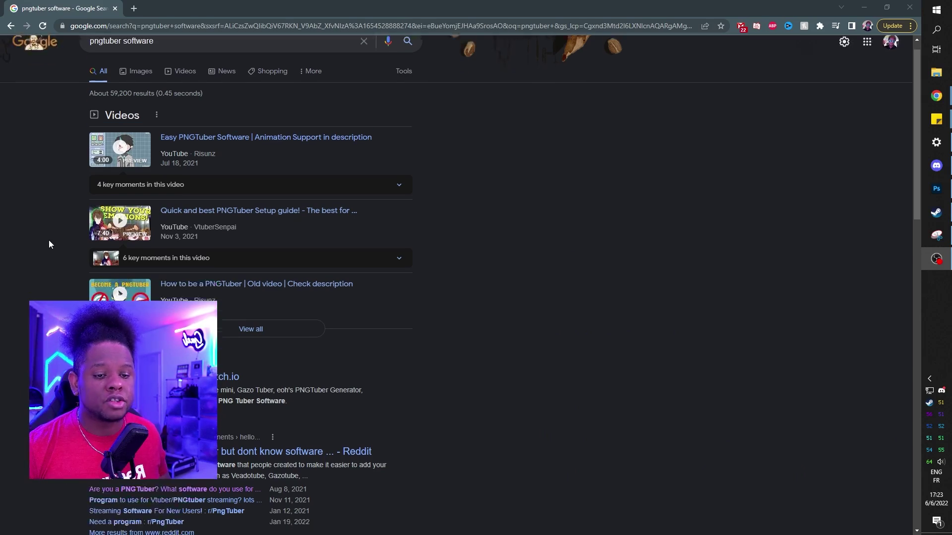
pyautogui.scroll(-6, 49, 240)
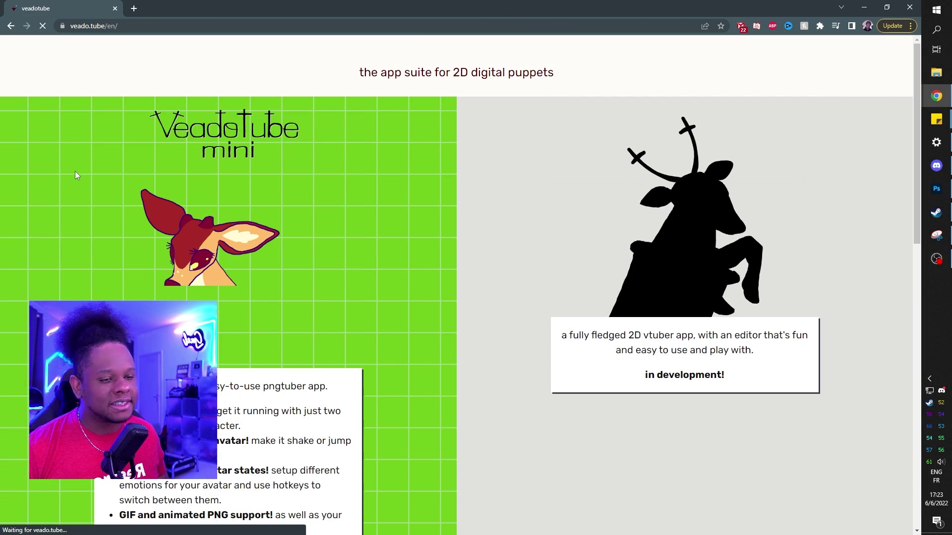
pyautogui.scroll(-6, 75, 171)
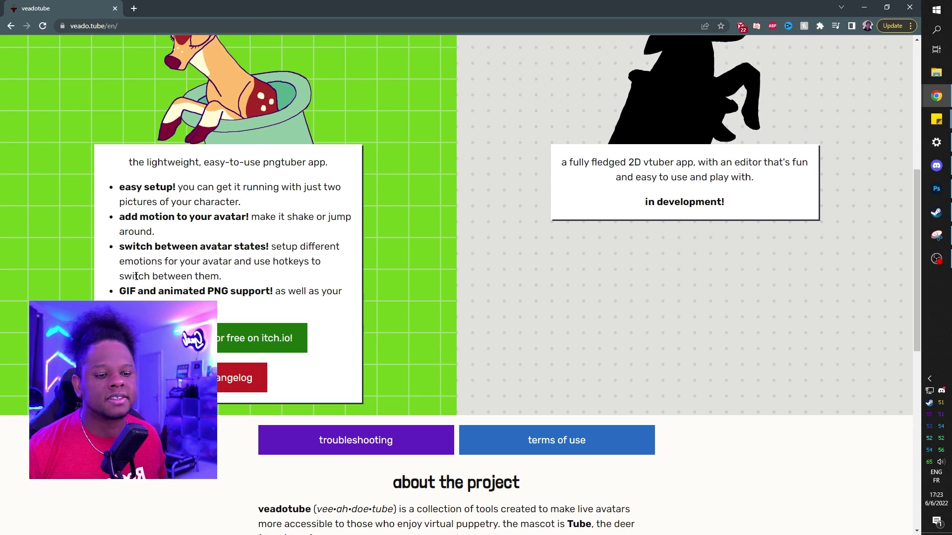
pyautogui.click(219, 332)
# - Download veadotube mini 1.3c for windows 64-bit, skipping the optional payment to the developer
pyautogui.scroll(-6, 181, 248)
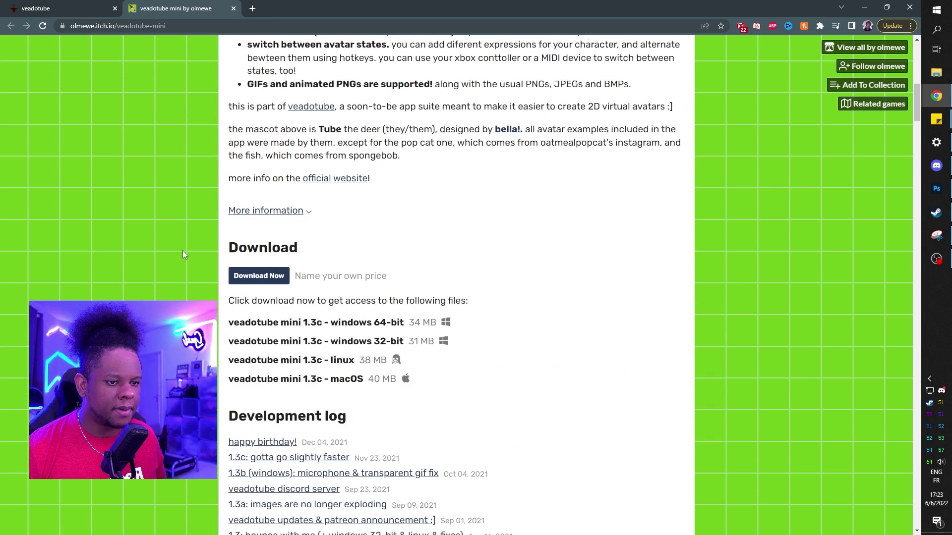
pyautogui.click(256, 277)
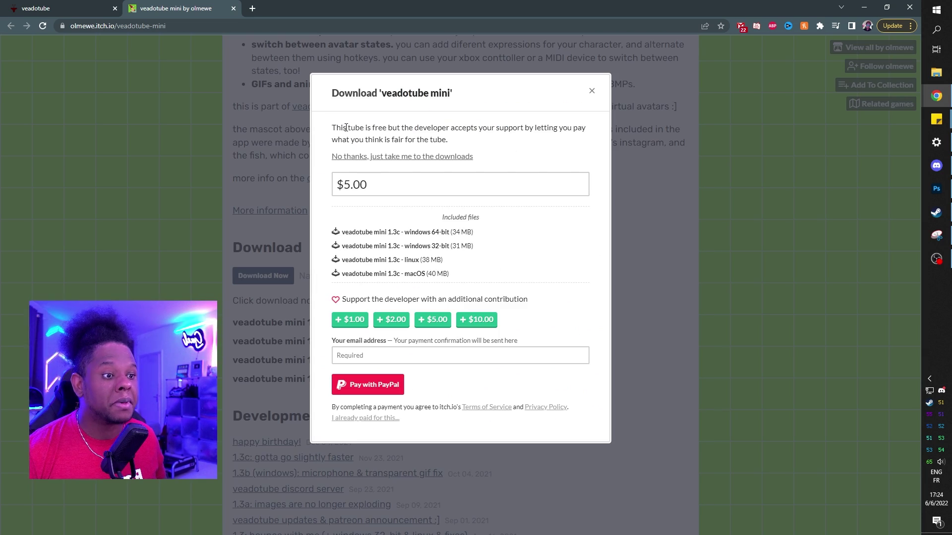
pyautogui.moveTo(422, 132); pyautogui.dragTo(497, 128)
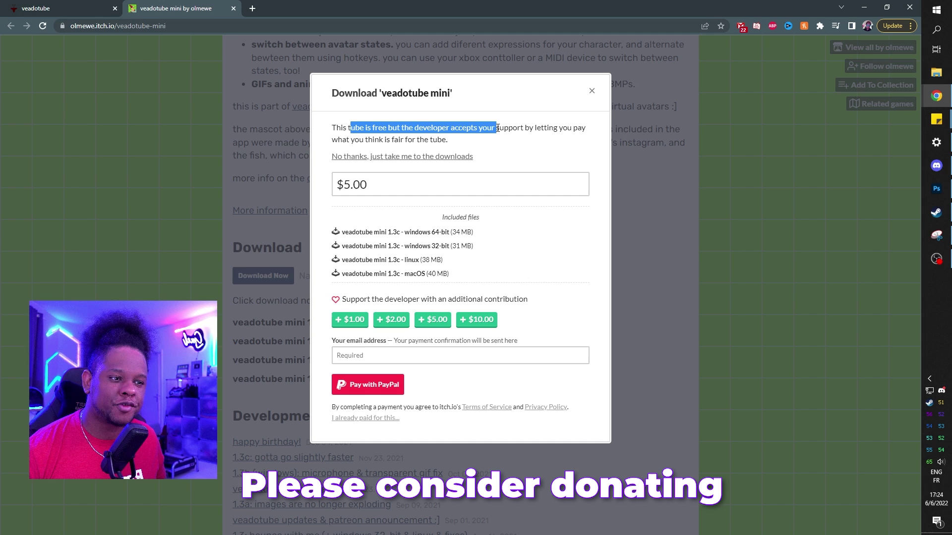
pyautogui.click(385, 160)
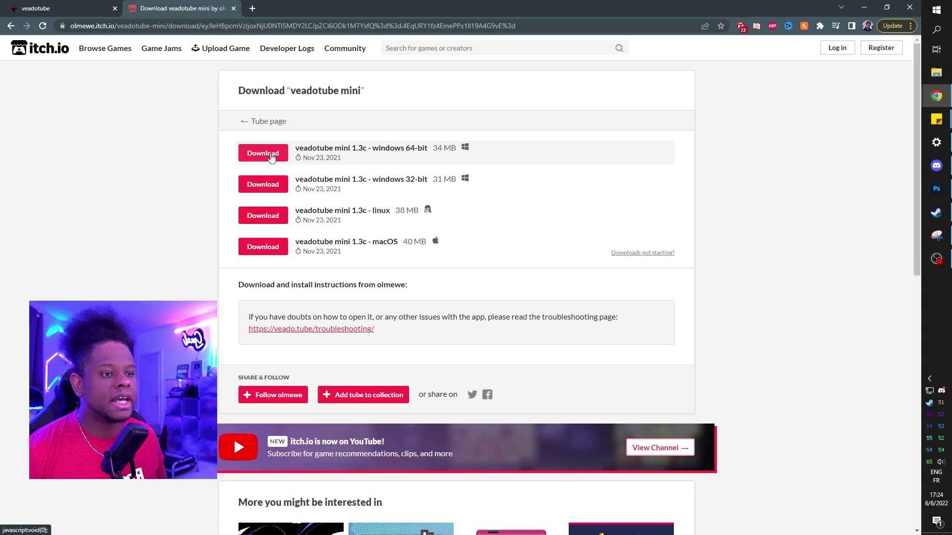
pyautogui.click(271, 156)
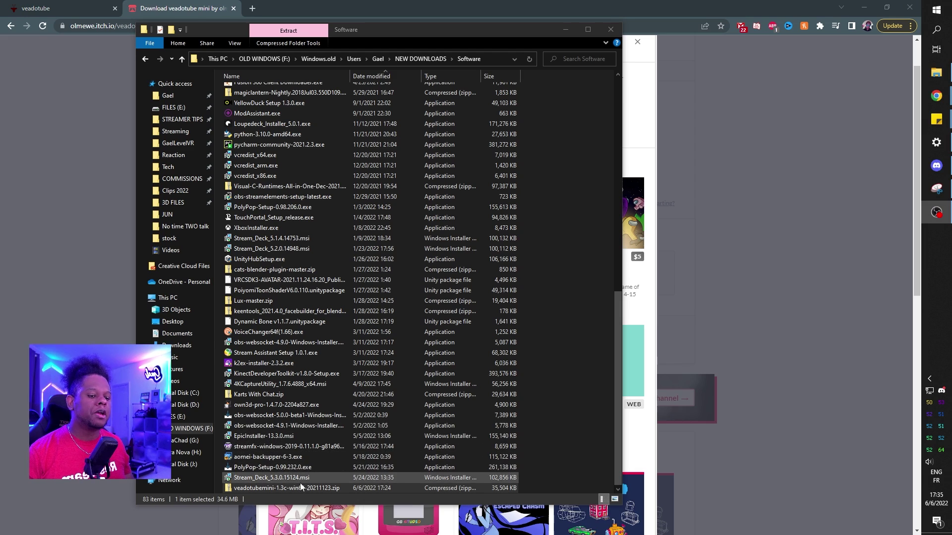
# - Extract veadotubemini-1.3c-win64-20211123.zip into a folder of the same name and open that folder
pyautogui.rightClick(305, 489)
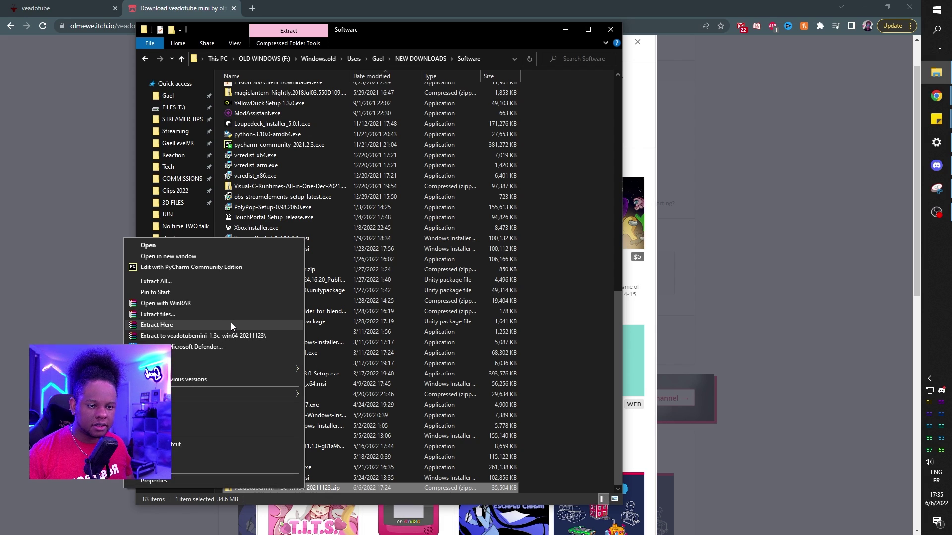
pyautogui.click(225, 335)
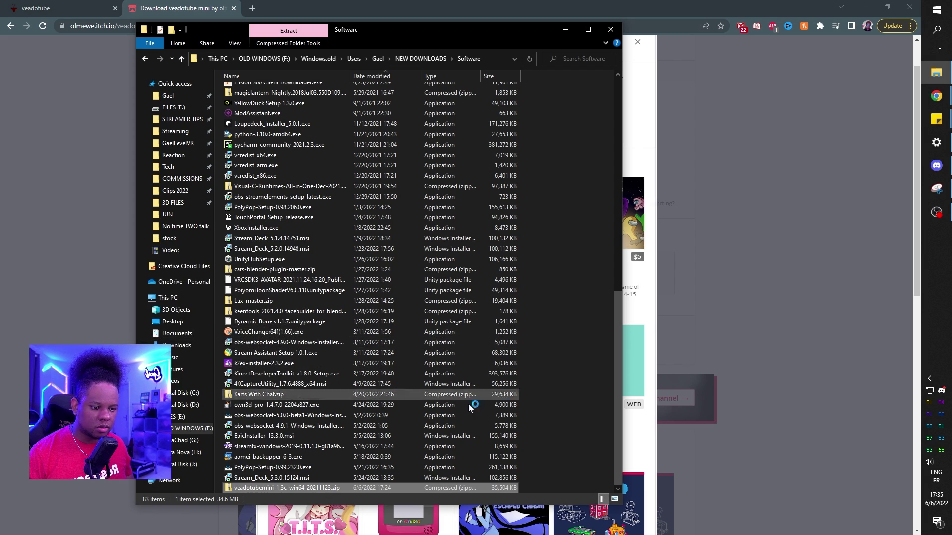
pyautogui.doubleClick(261, 206)
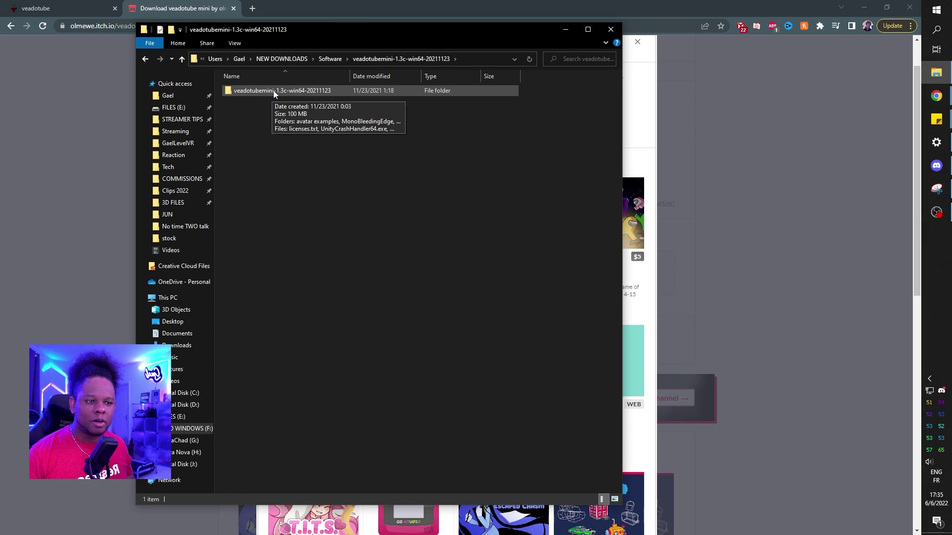
pyautogui.doubleClick(274, 91)
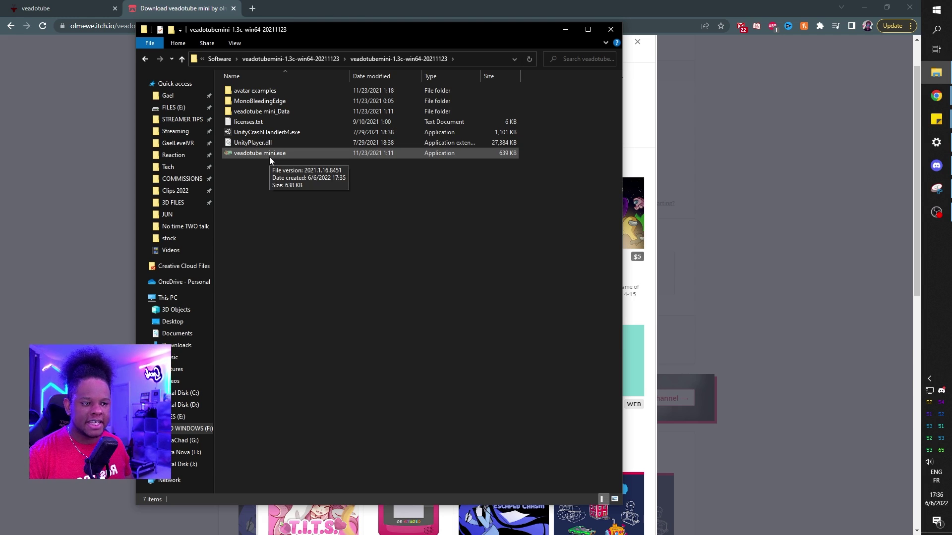
pyautogui.doubleClick(269, 155)
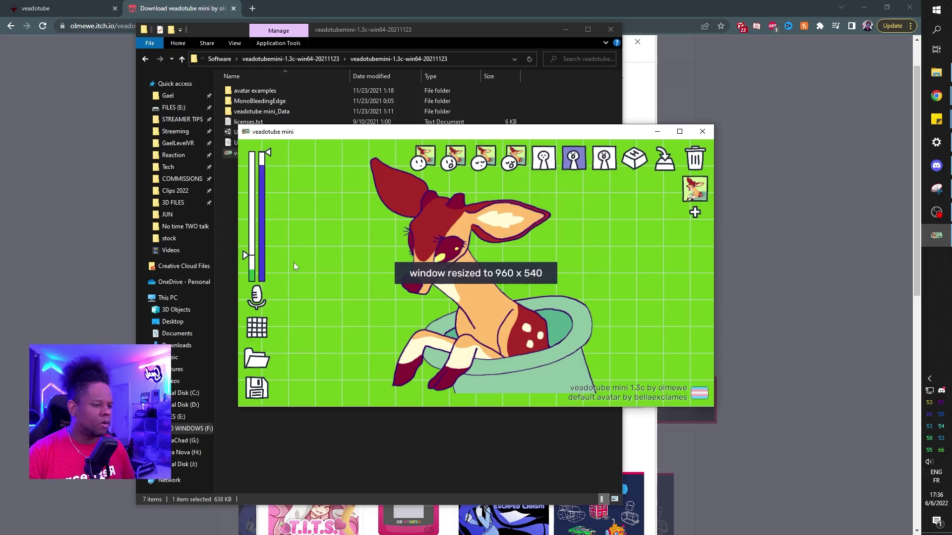
pyautogui.click(680, 132)
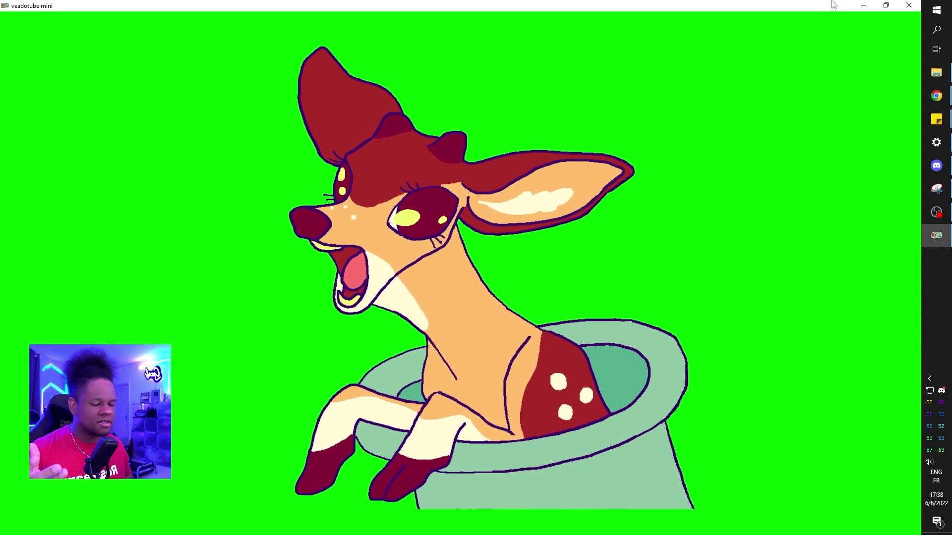
# - Check the list of microphone devices and move the microphone volume sensitivity threshold to about a third of the meter
pyautogui.moveTo(595, 188)
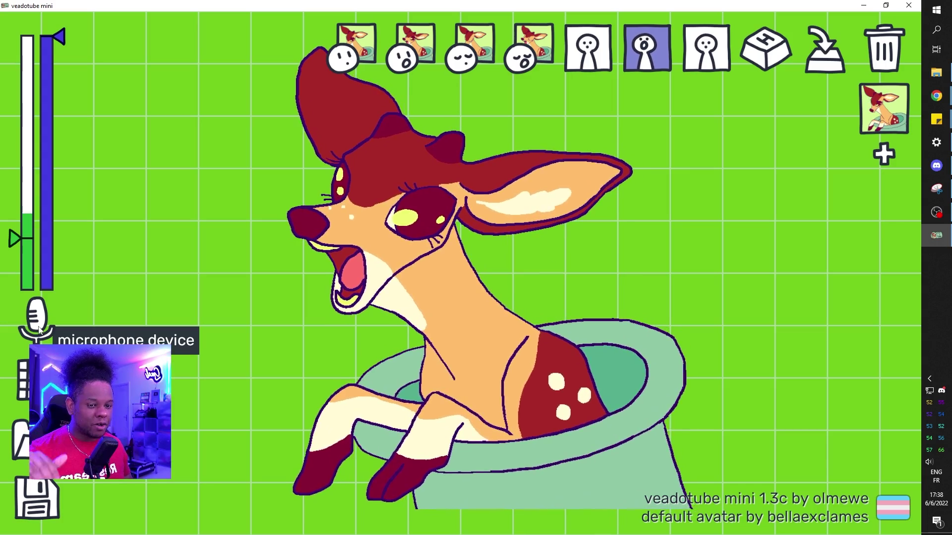
pyautogui.click(39, 330)
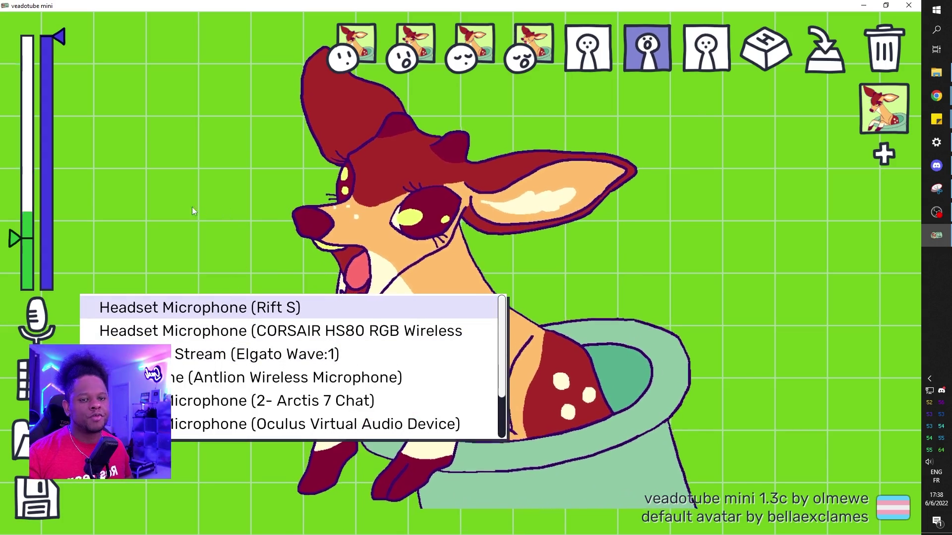
pyautogui.click(193, 210)
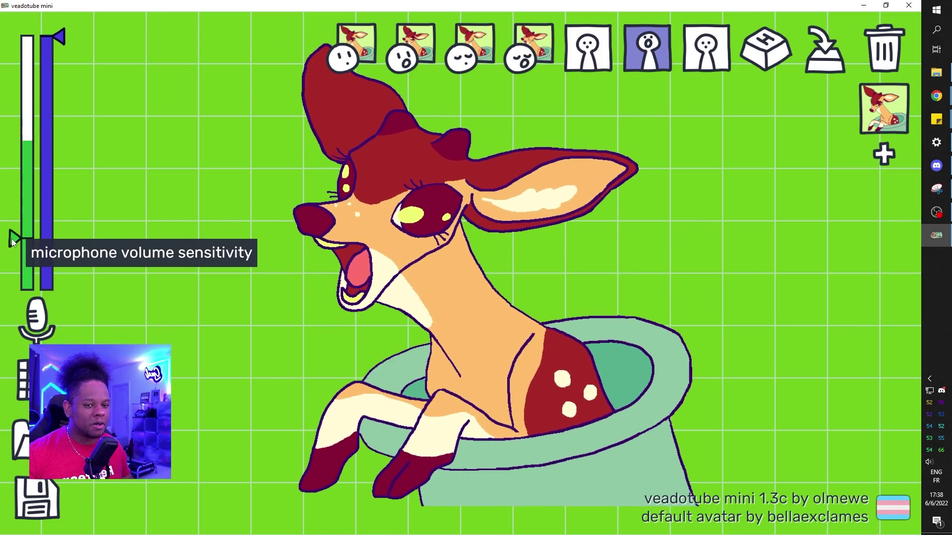
pyautogui.moveTo(14, 243); pyautogui.dragTo(5, 189)
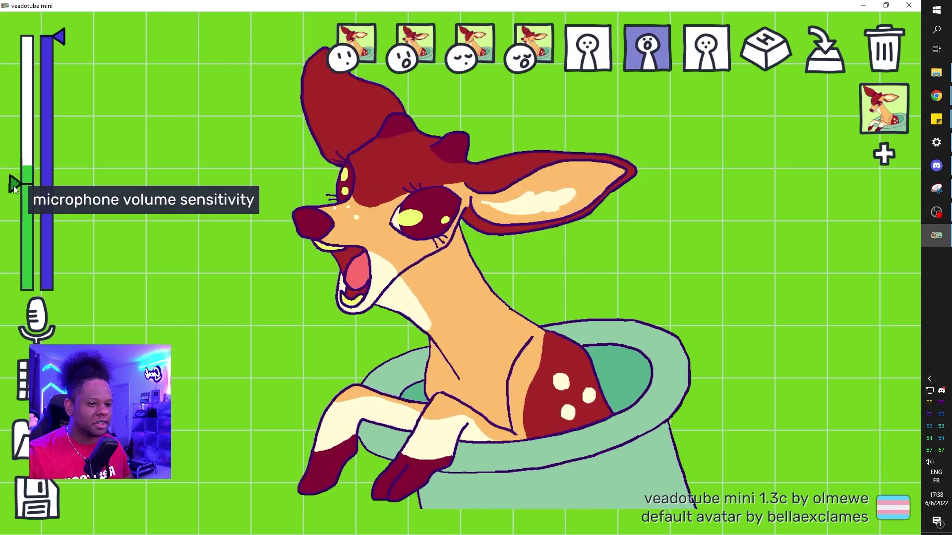
pyautogui.moveTo(15, 190); pyautogui.dragTo(26, 210)
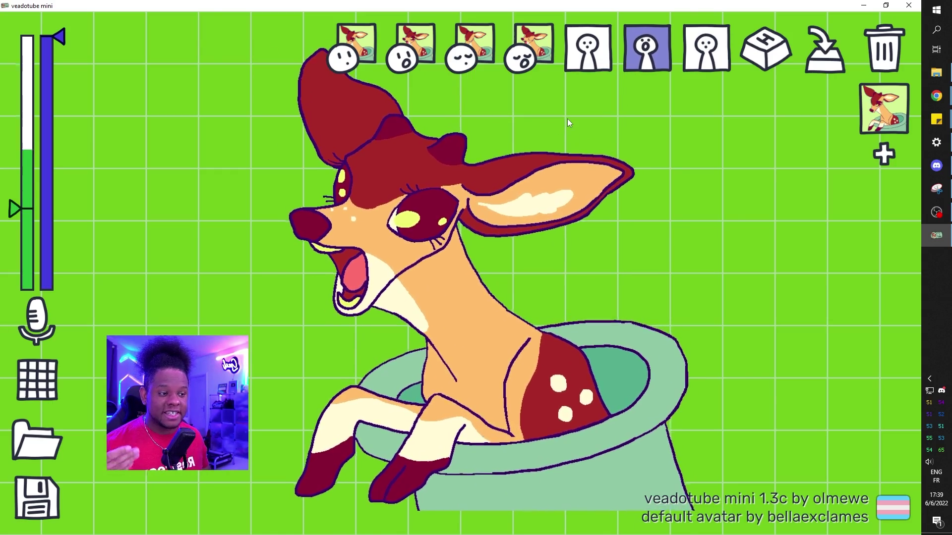
# - Set the open mouth motion to bouncy and lower the microphone volume sensitivity threshold to about a quarter of the meter
pyautogui.click(645, 43)
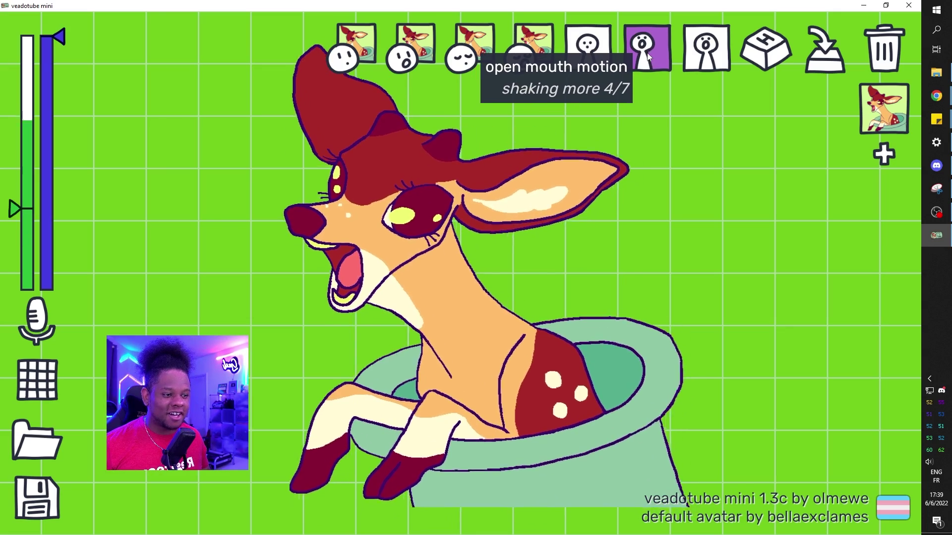
pyautogui.click(648, 56)
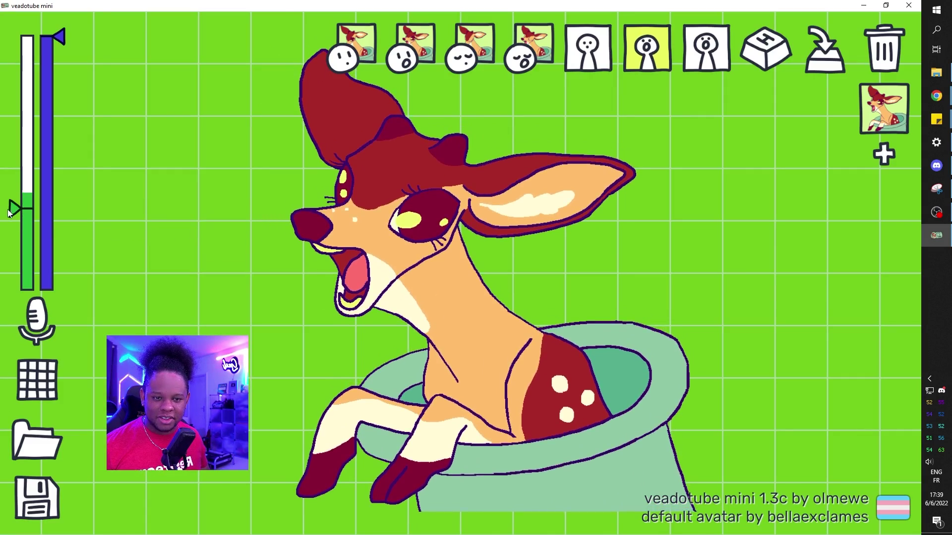
pyautogui.moveTo(14, 209); pyautogui.dragTo(13, 232)
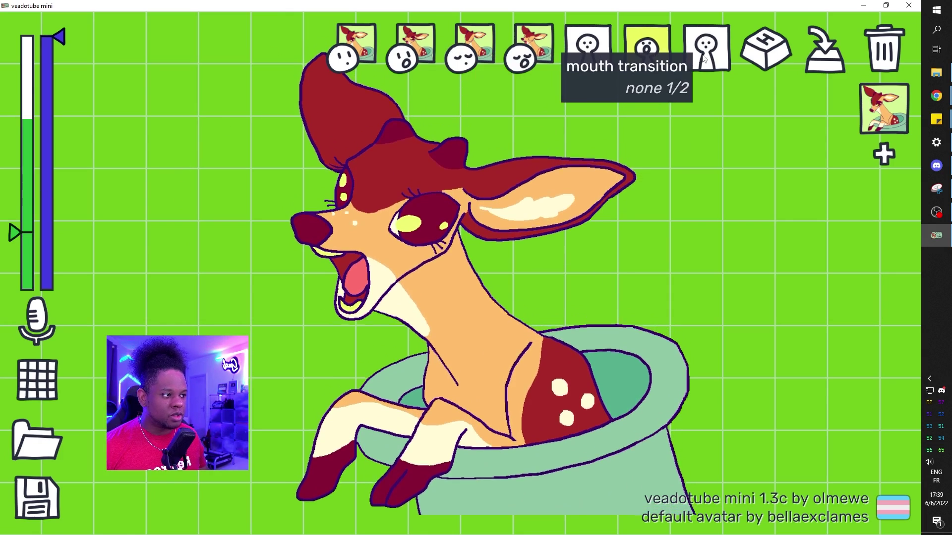
# - Try the closed mouth motions, including shaking, shaking more, bouncy and nervous, and cycle back to the initial option
pyautogui.click(595, 51)
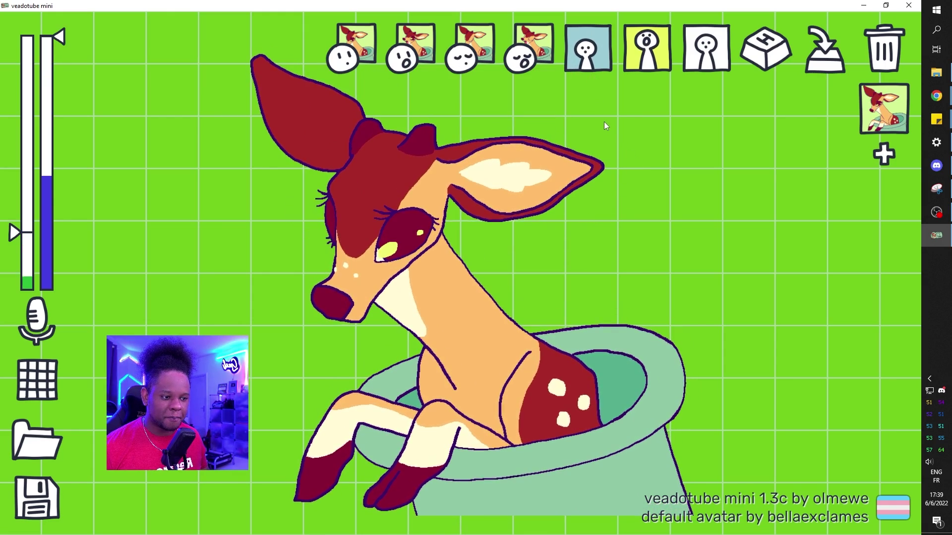
pyautogui.click(587, 58)
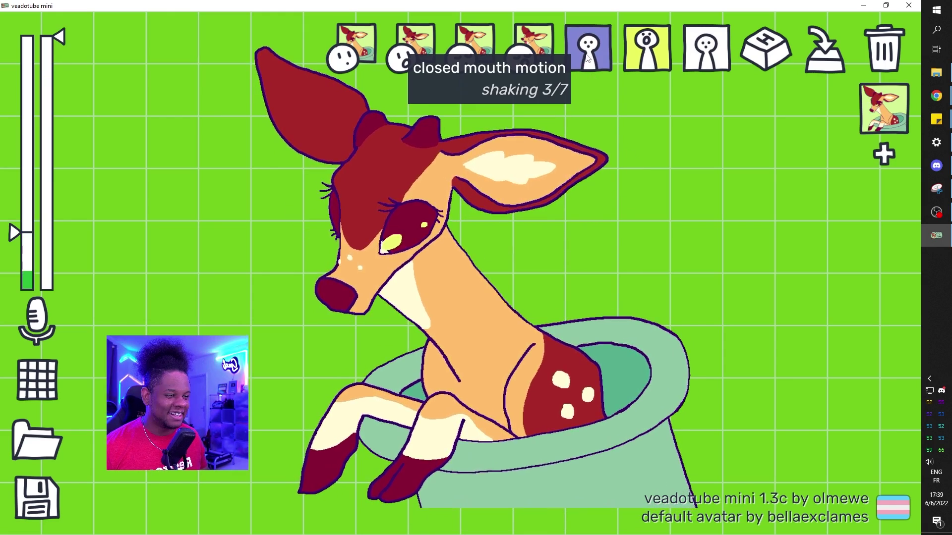
pyautogui.click(587, 58)
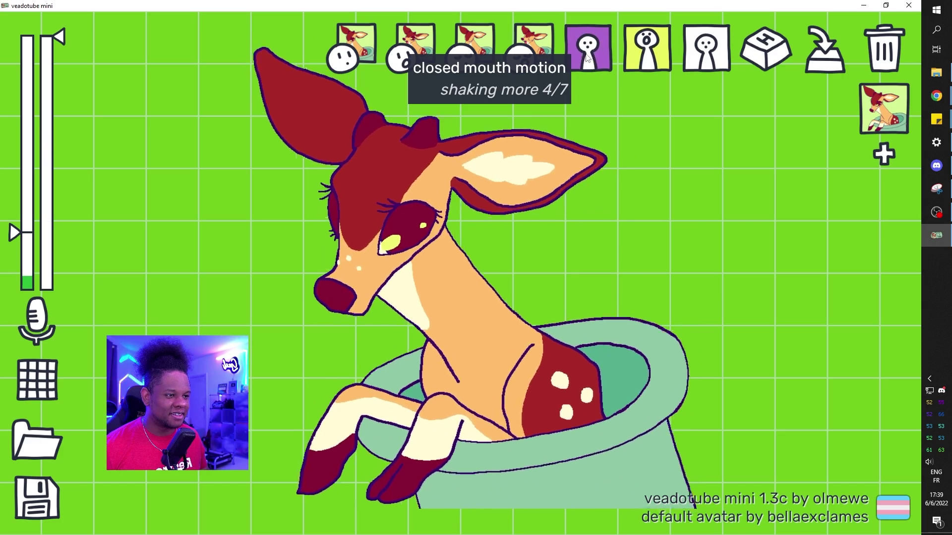
pyautogui.click(587, 58)
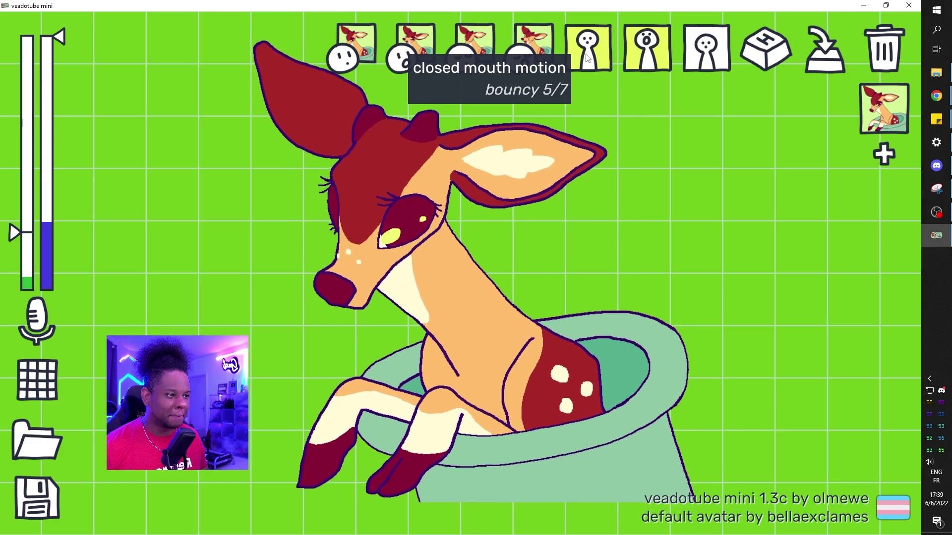
pyautogui.click(587, 58)
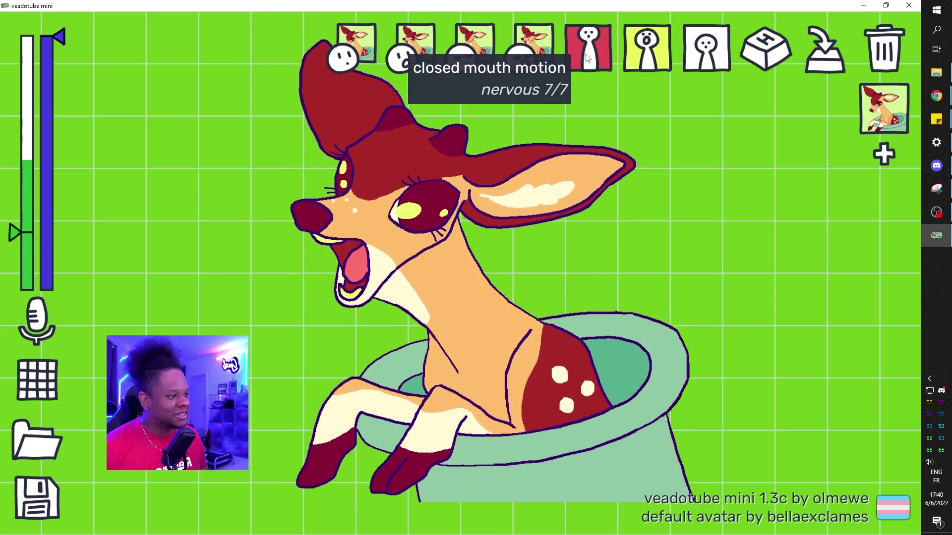
pyautogui.click(588, 58)
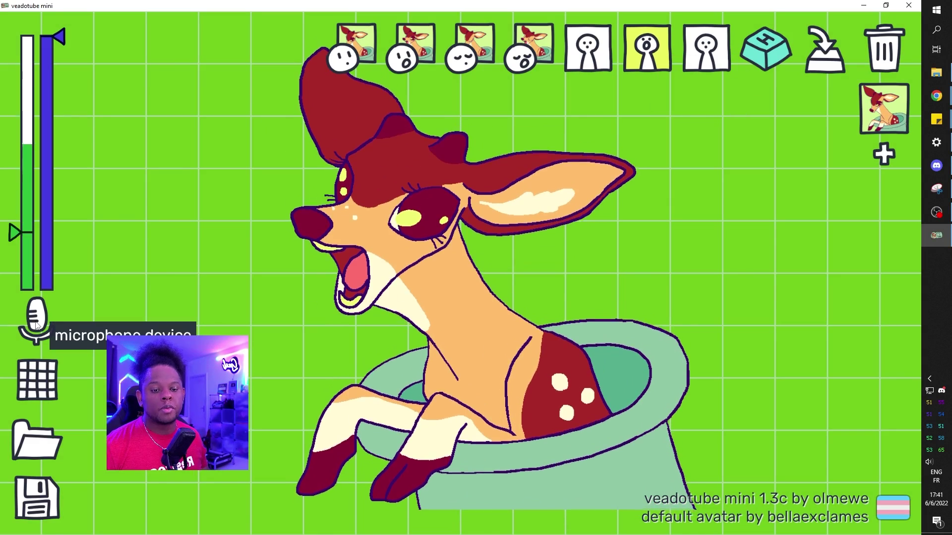
# - Cycle the avatar background through the available colors, including blue, and leave it on gray
pyautogui.click(44, 374)
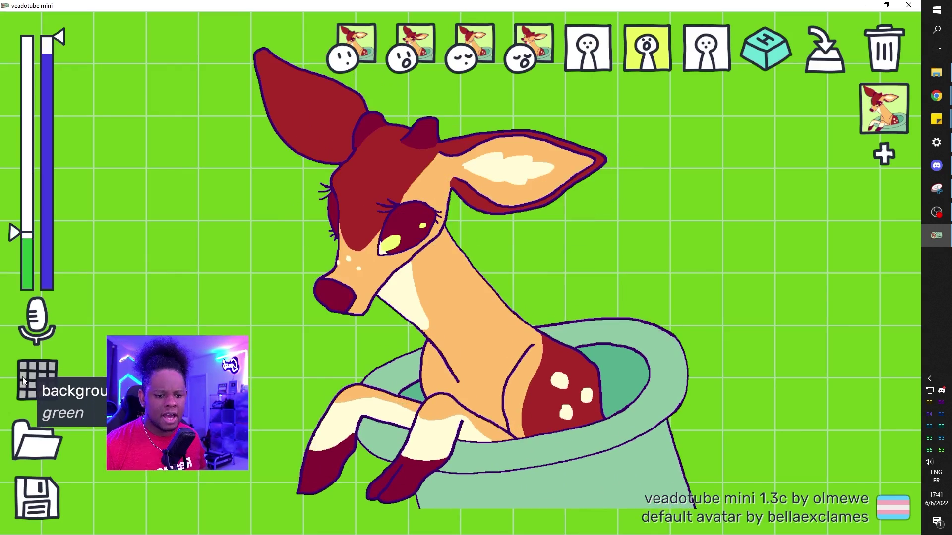
pyautogui.click(24, 381)
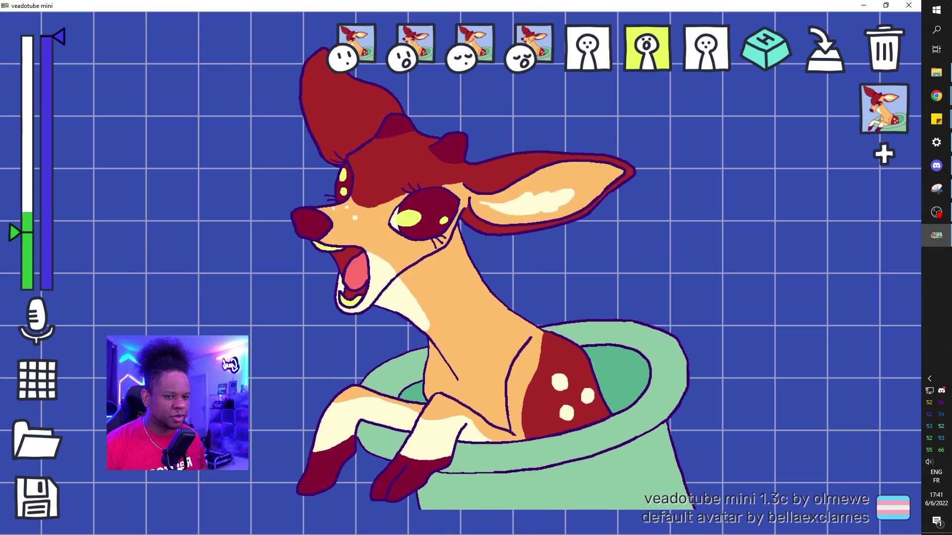
pyautogui.click(26, 388)
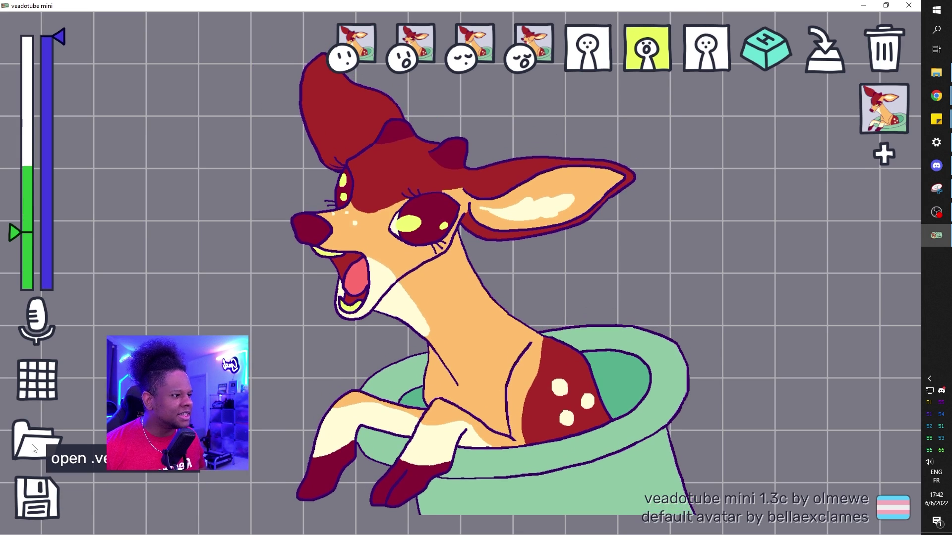
# - Load the example avatar fish.veadomini from the avatar examples folder
pyautogui.click(32, 444)
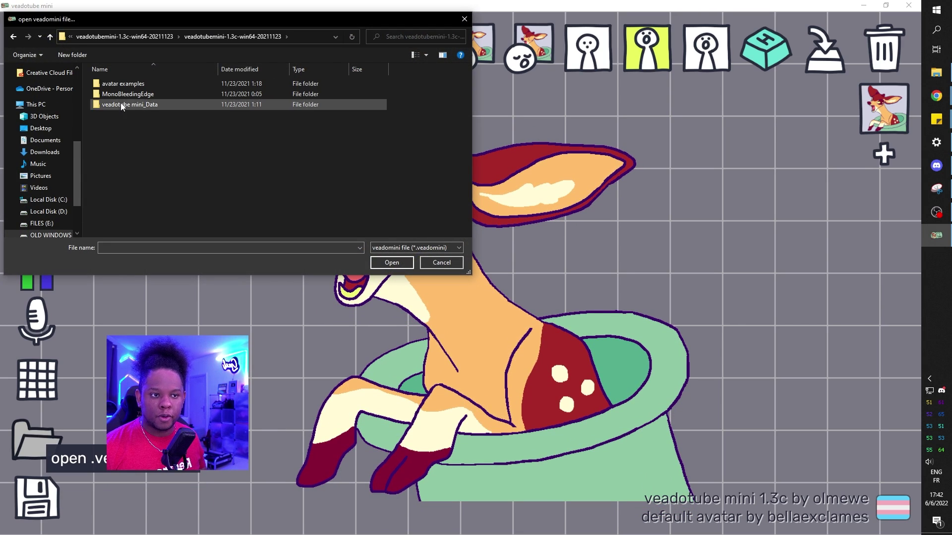
pyautogui.doubleClick(123, 85)
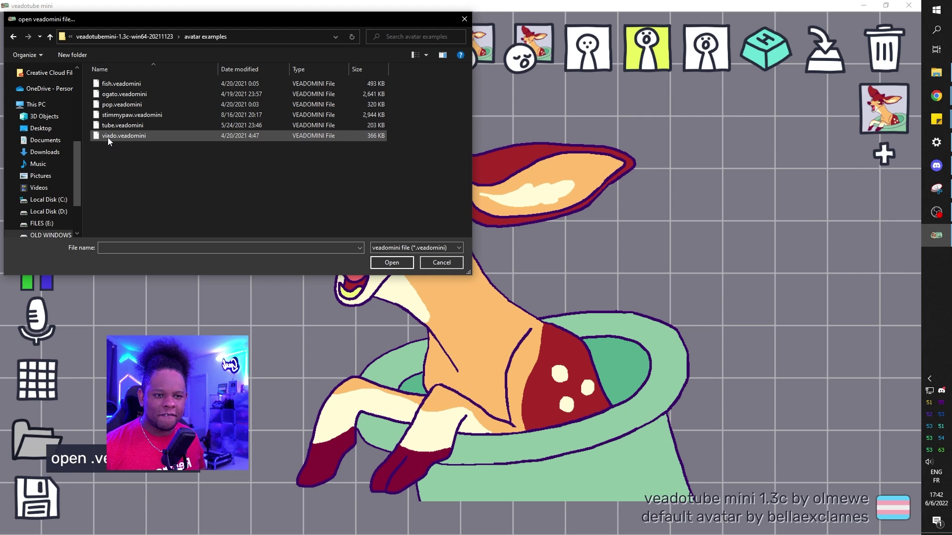
pyautogui.click(117, 86)
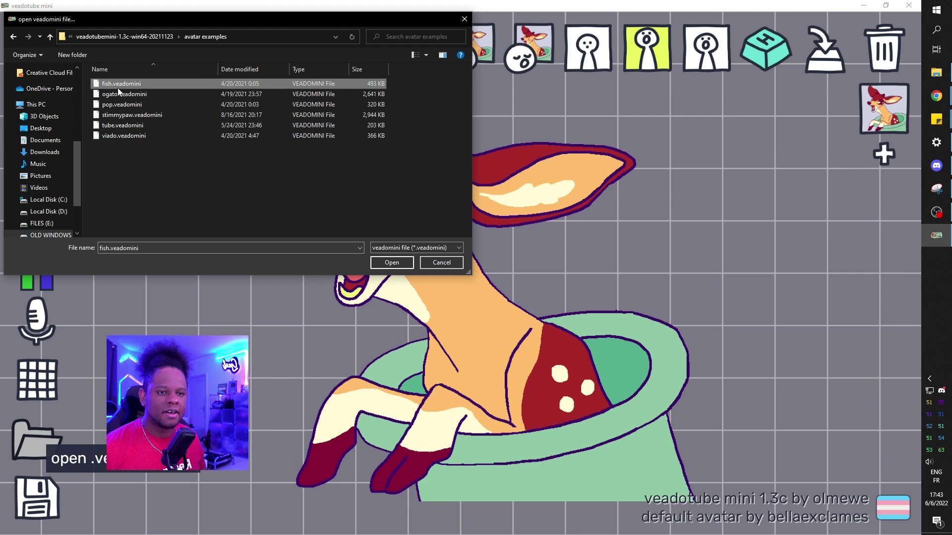
pyautogui.doubleClick(118, 88)
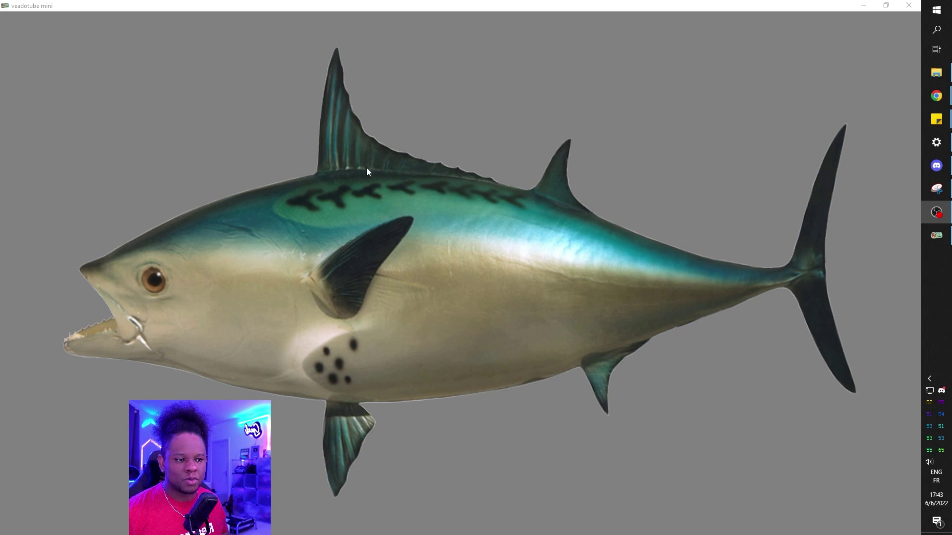
# - Change the fish avatar's open mouth motion and load the deer avatar in its place
pyautogui.click(346, 183)
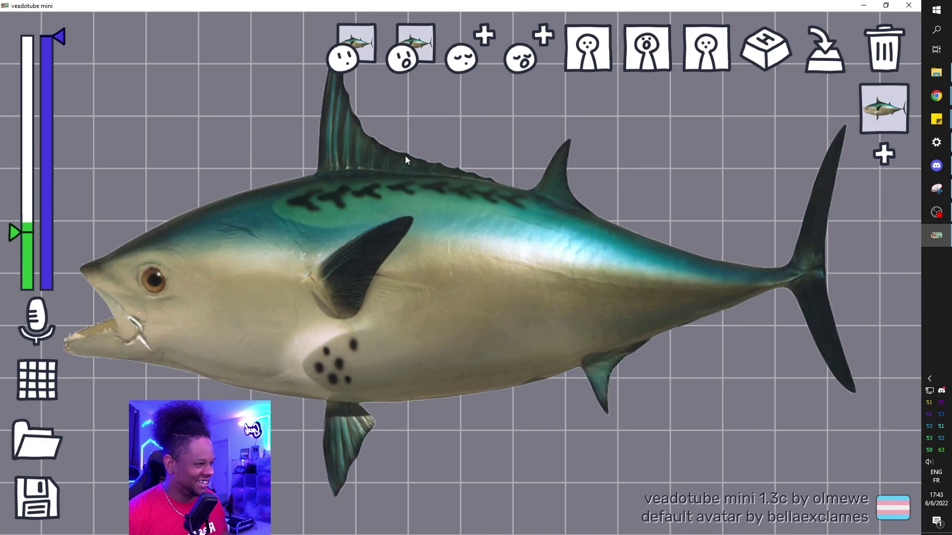
pyautogui.click(647, 59)
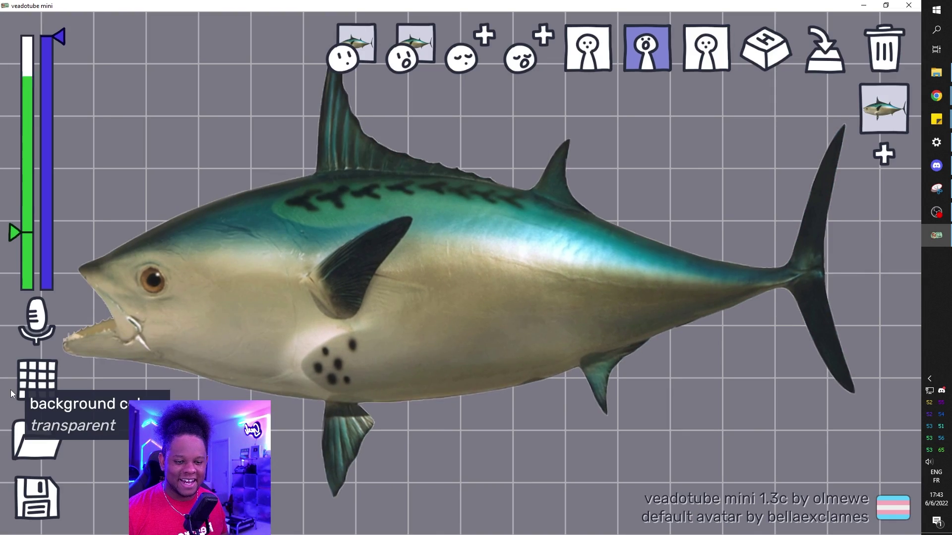
pyautogui.click(23, 446)
pyautogui.doubleClick(163, 127)
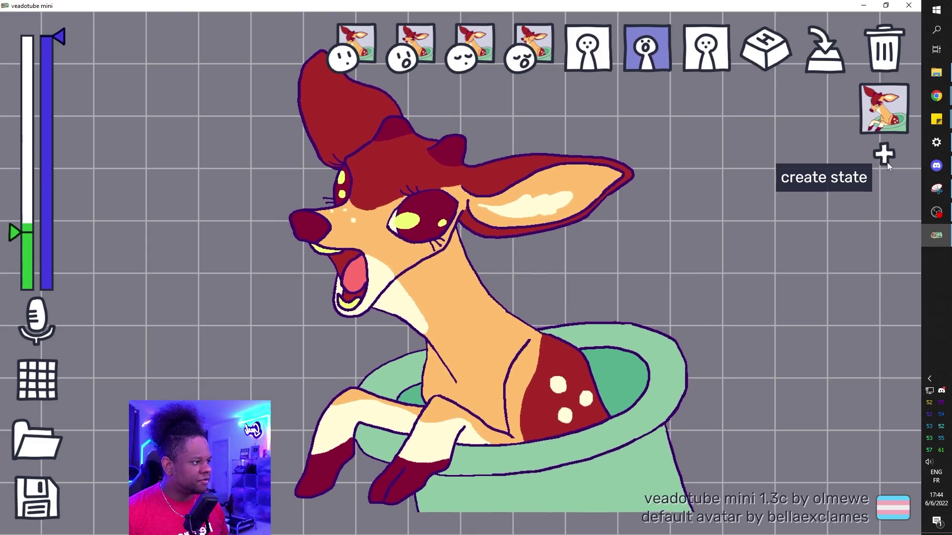
# - Create a second avatar state with the shaking closed mouth motion and a changed transition motion, and compare it with the first state
pyautogui.click(885, 156)
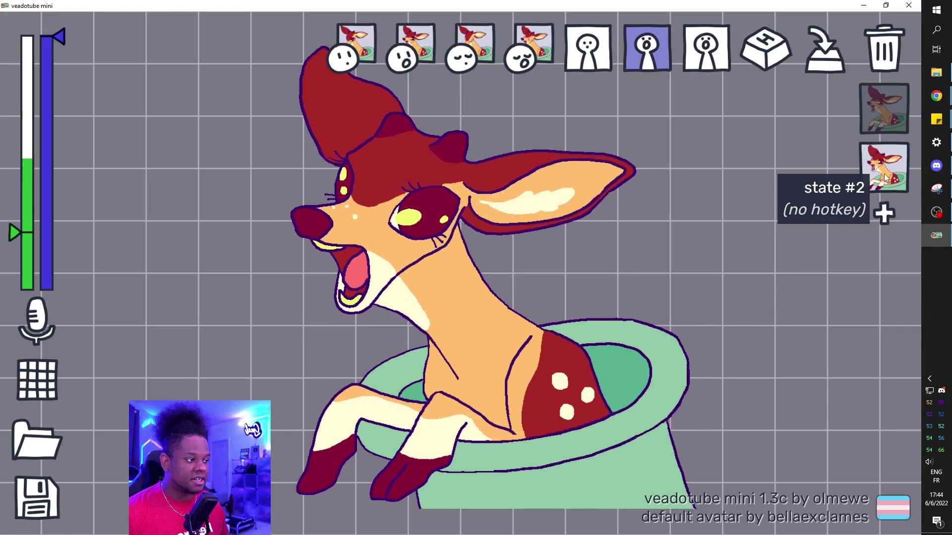
pyautogui.click(593, 52)
pyautogui.click(593, 52)
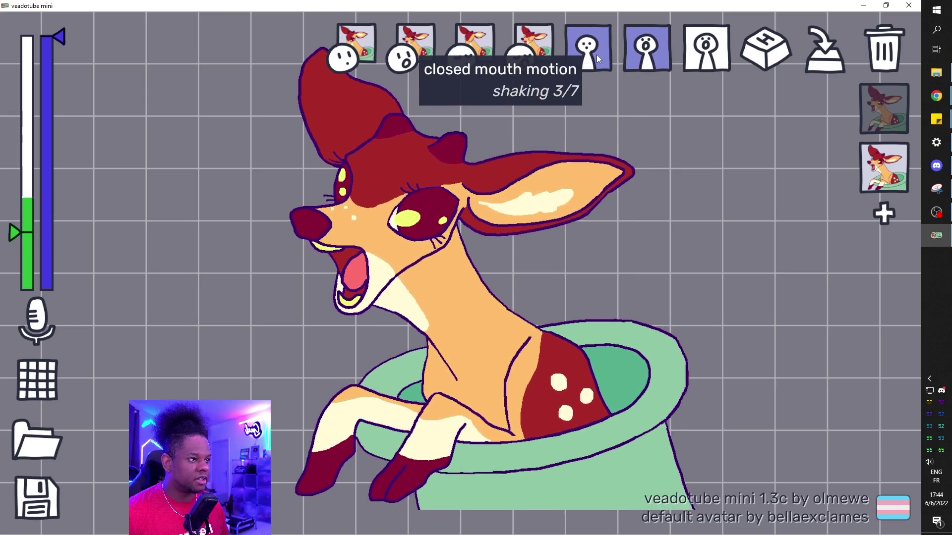
pyautogui.click(706, 48)
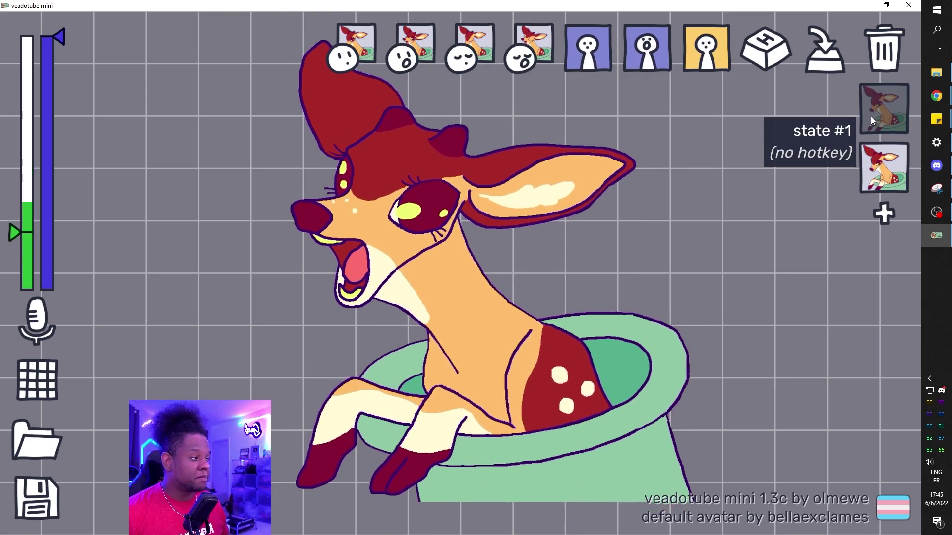
pyautogui.click(875, 120)
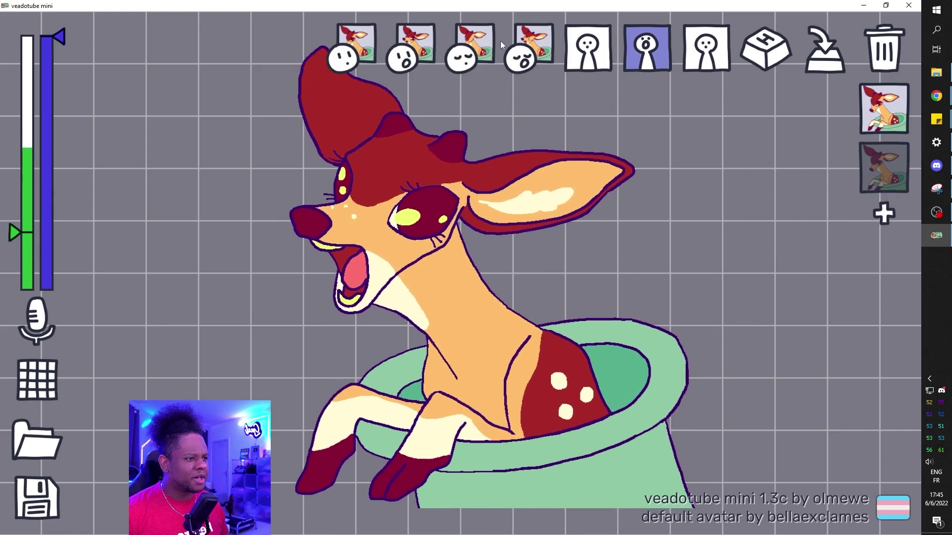
pyautogui.click(869, 171)
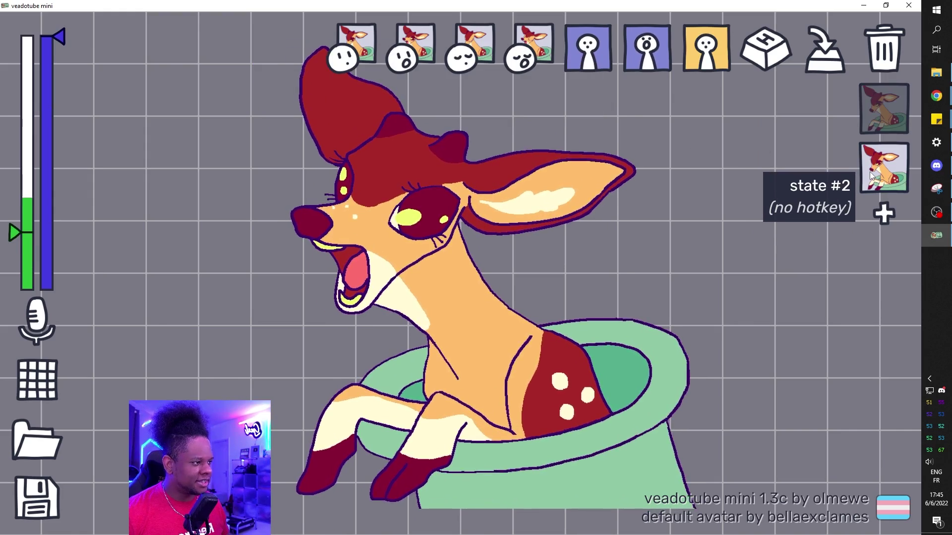
# - Replace the second state's open mouth image with the laughing man picture
pyautogui.click(517, 39)
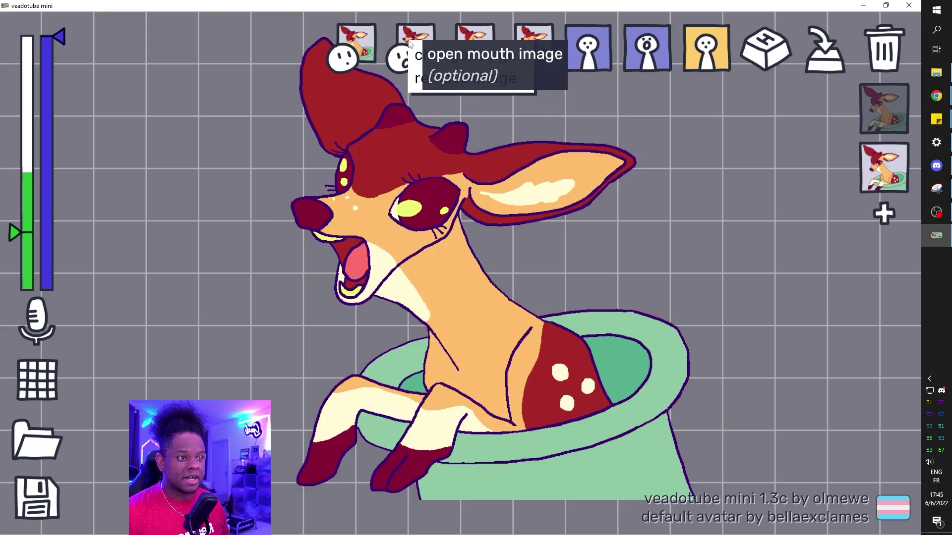
pyautogui.click(410, 45)
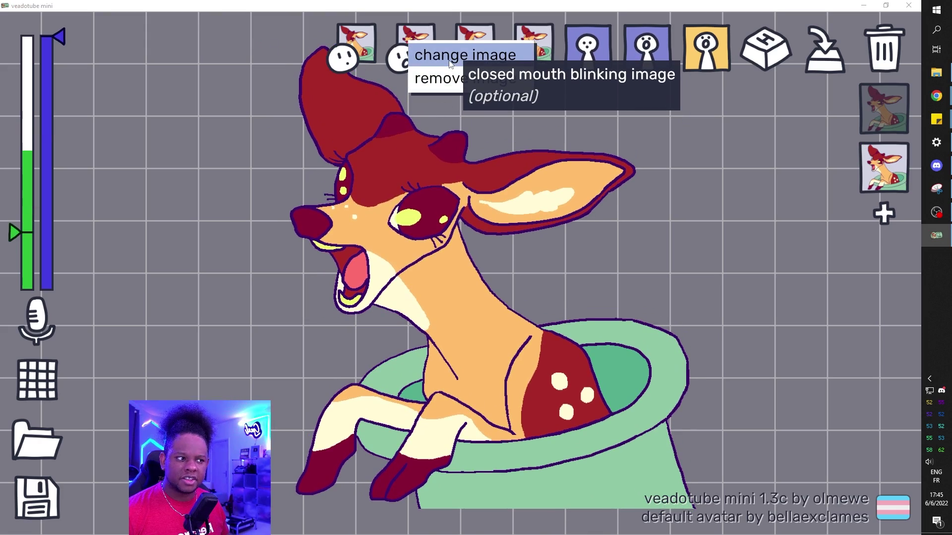
pyautogui.click(465, 55)
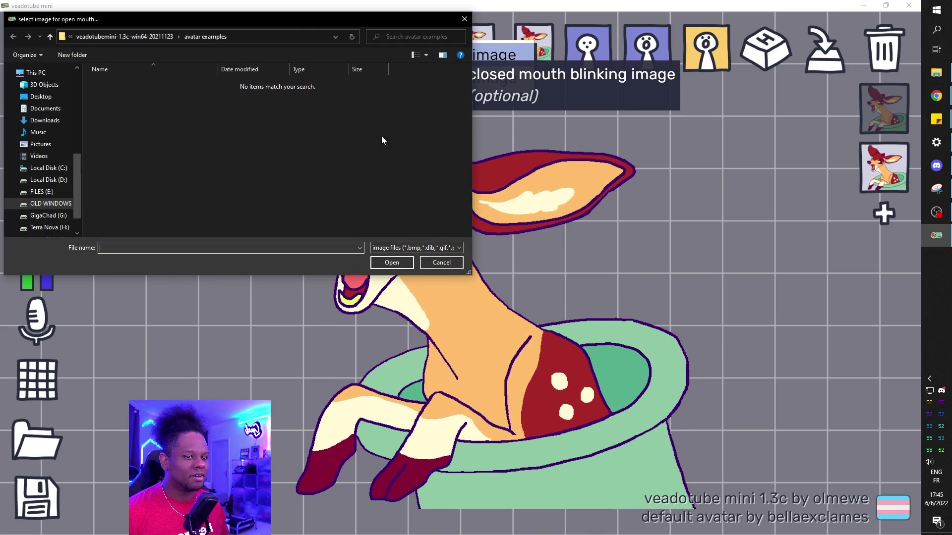
pyautogui.click(165, 37)
pyautogui.doubleClick(307, 208)
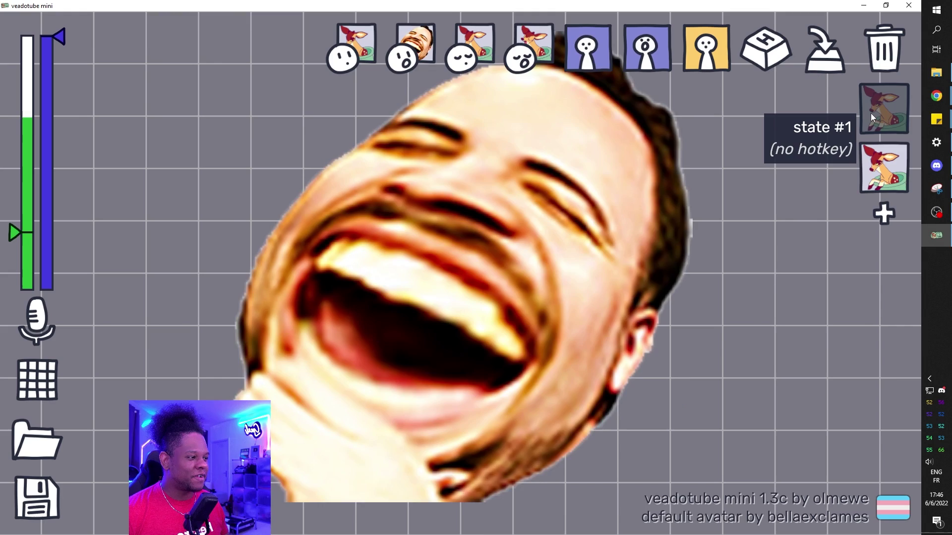
# - Assign keyboard hotkey G to the second avatar state and hotkey H to the first state
pyautogui.click(871, 112)
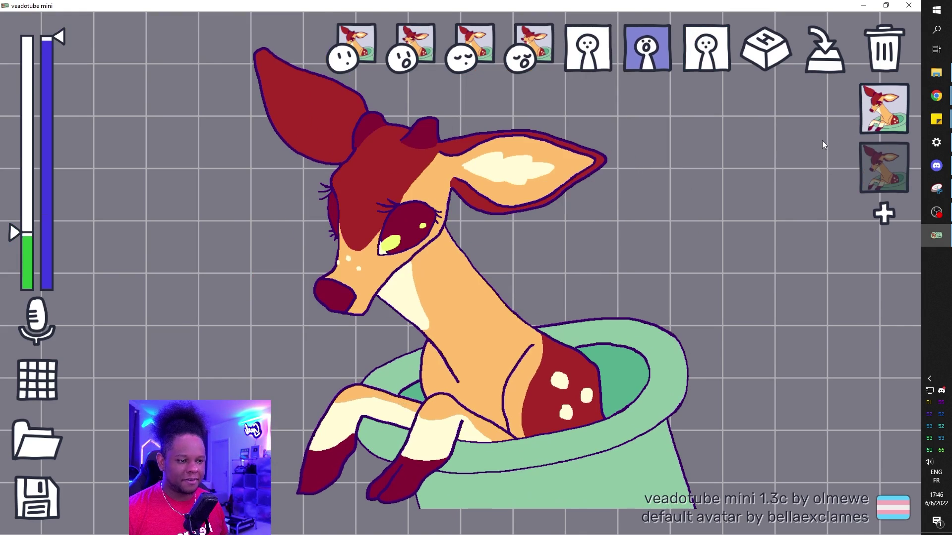
pyautogui.click(880, 179)
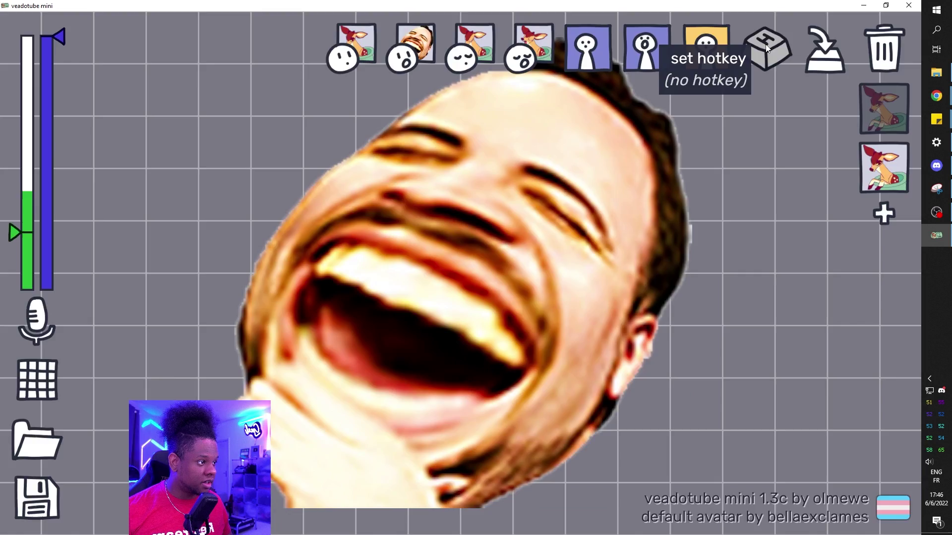
pyautogui.click(766, 46)
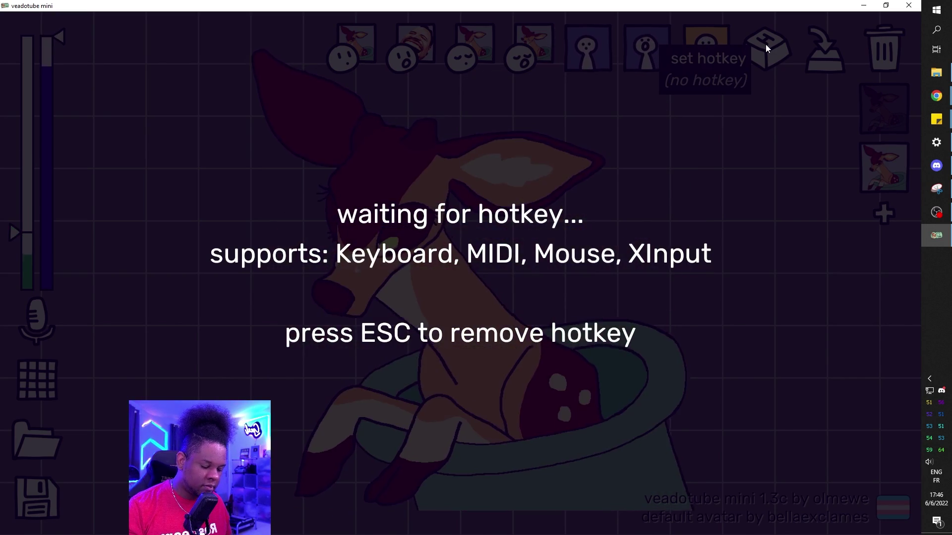
pyautogui.press('g')
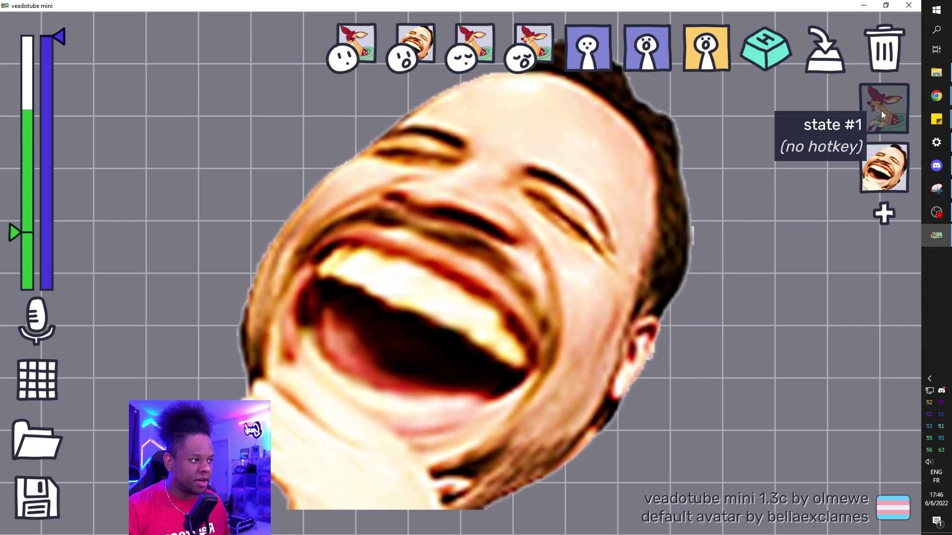
pyautogui.click(882, 111)
pyautogui.click(766, 49)
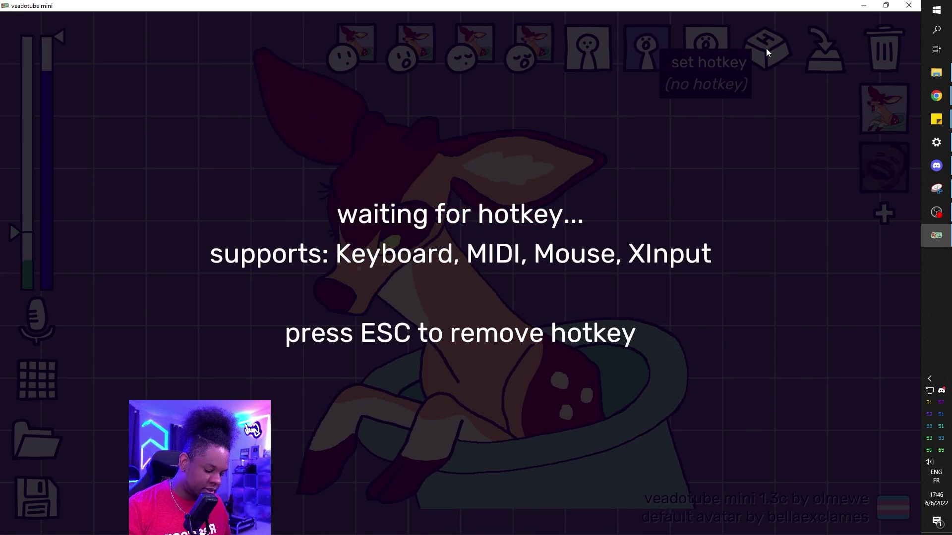
pyautogui.press('h')
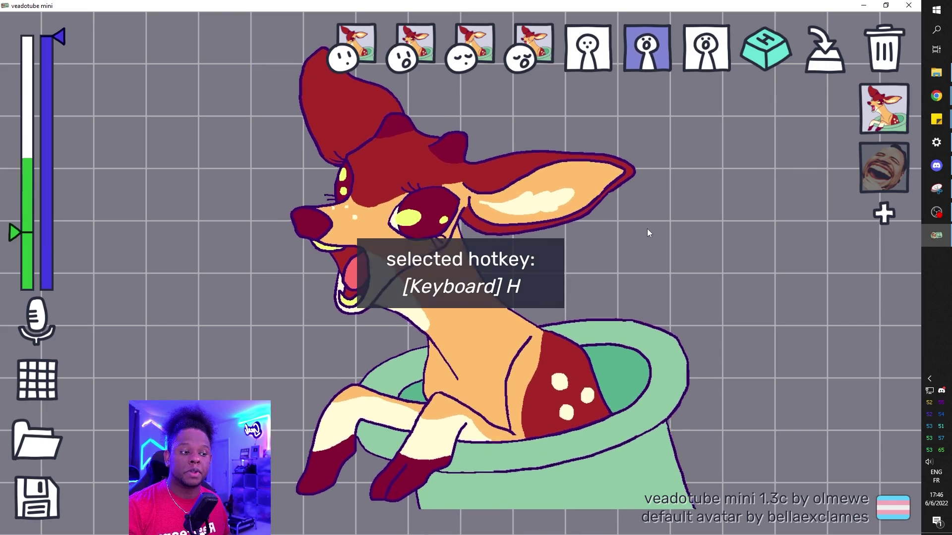
# - Test the G and H hotkeys by switching repeatedly between the two avatar states
pyautogui.press('g')
pyautogui.press('h')
pyautogui.press('g')
pyautogui.press('h')
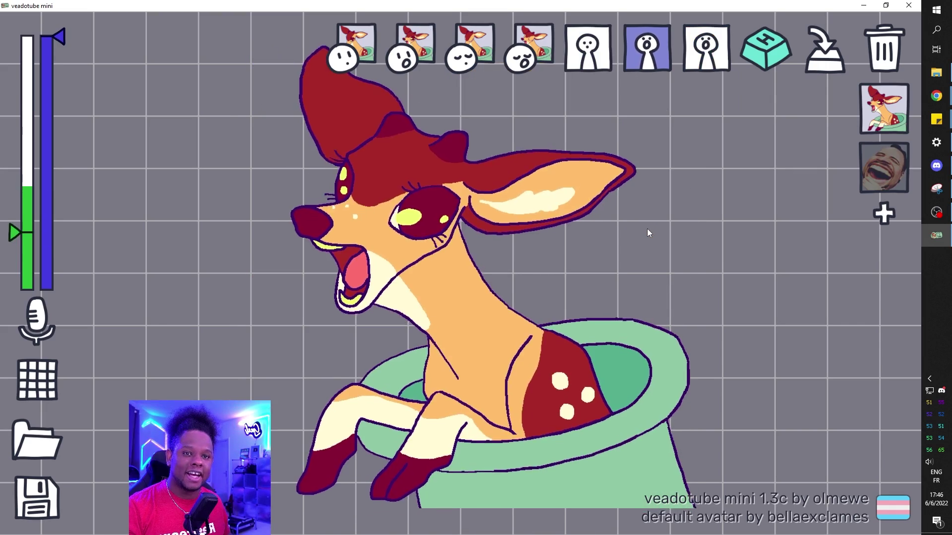
pyautogui.press('g')
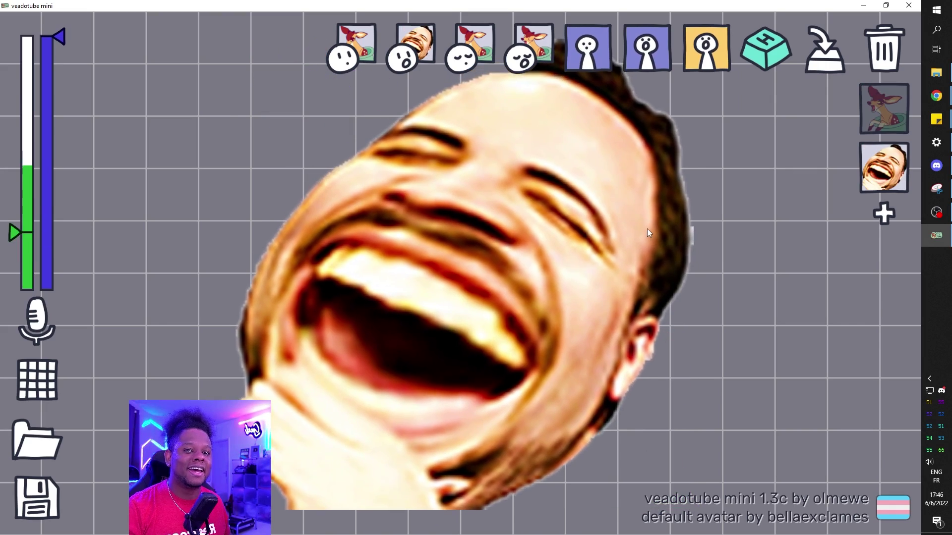
pyautogui.press('h')
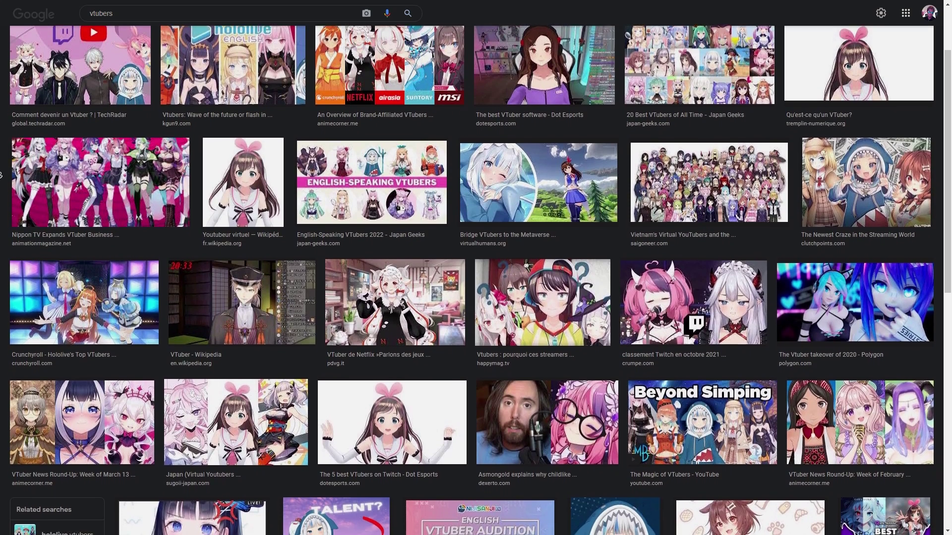
pyautogui.scroll(-2, 2, 175)
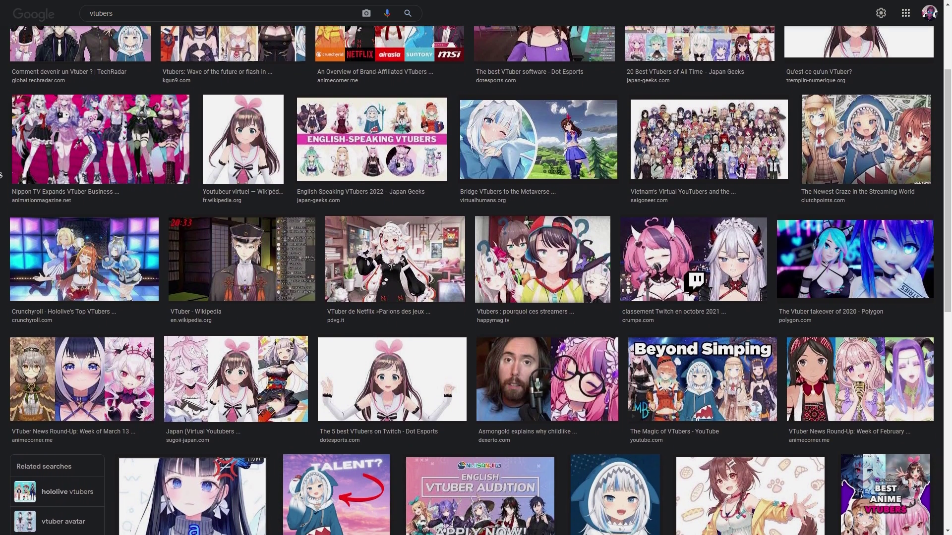
pyautogui.scroll(-2, 2, 175)
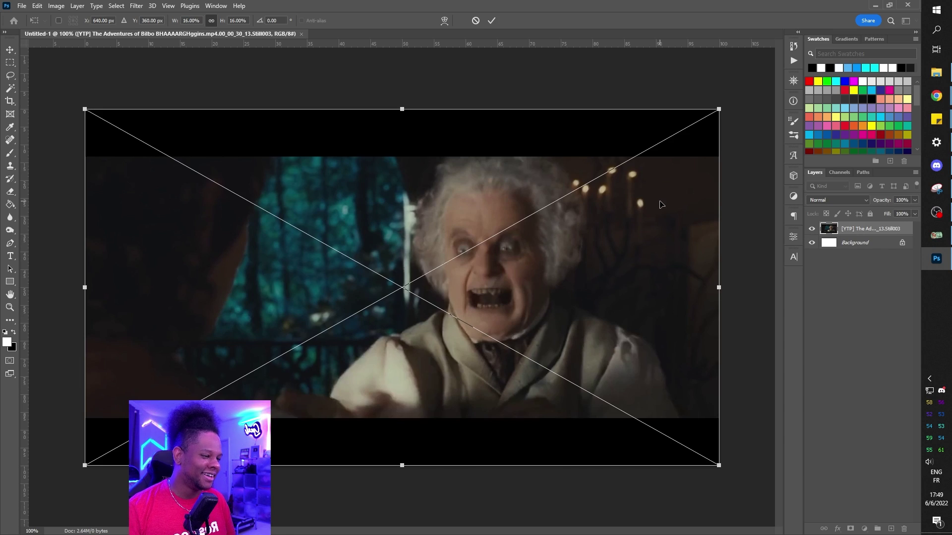
# - In Photoshop, place the Still003, Still001 and Still002 movie frames as separate layers at 16% scale
pyautogui.press('Return')
pyautogui.press('Return')
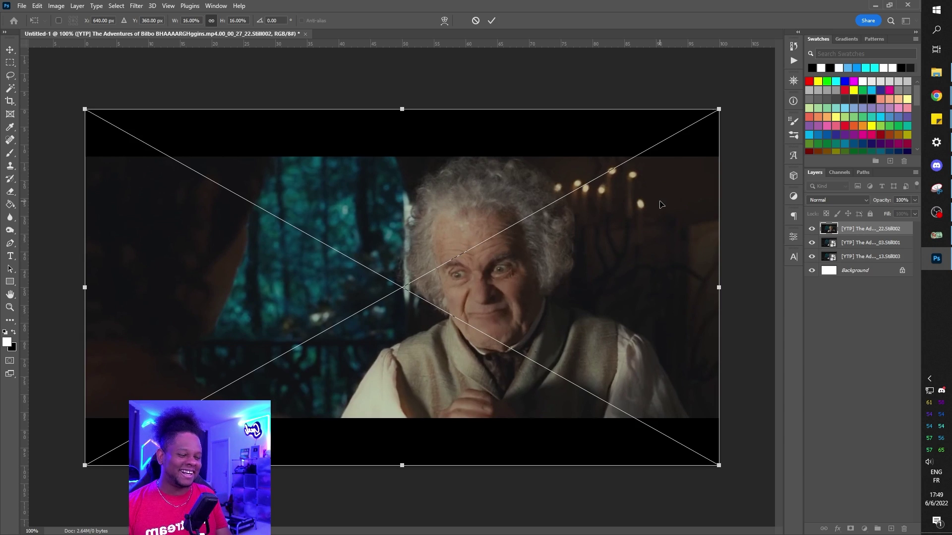
pyautogui.press('Return')
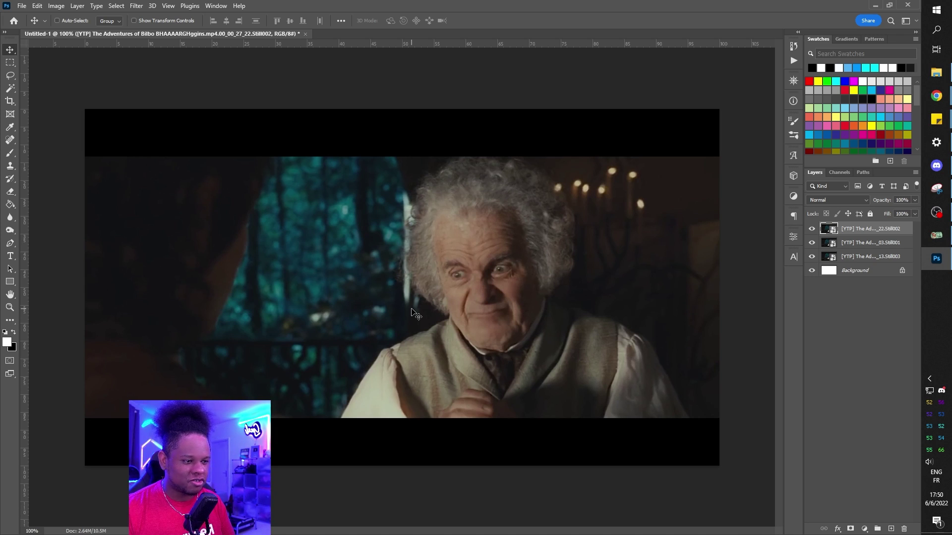
# - Select the old man on the Still002 layer with Select Subject and turn the selection into a layer mask
pyautogui.press('p')
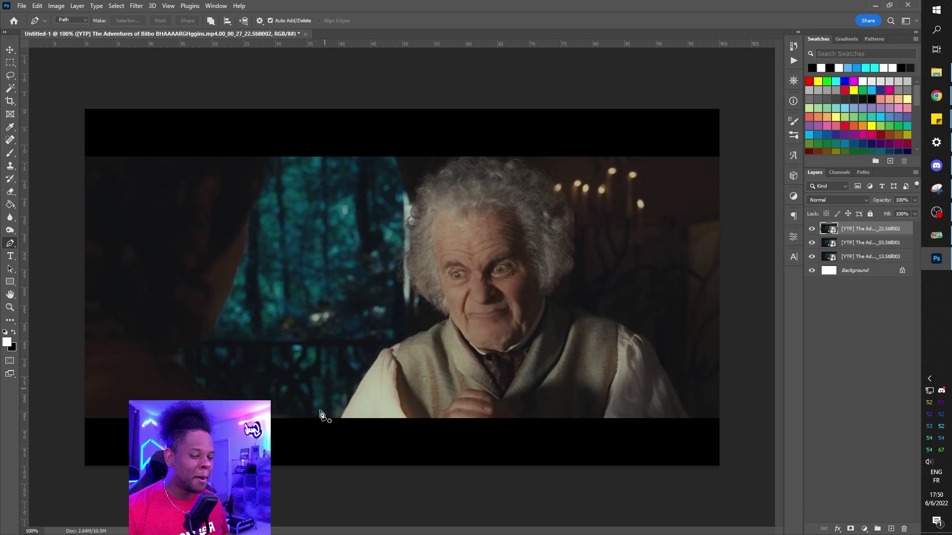
pyautogui.click(7, 89)
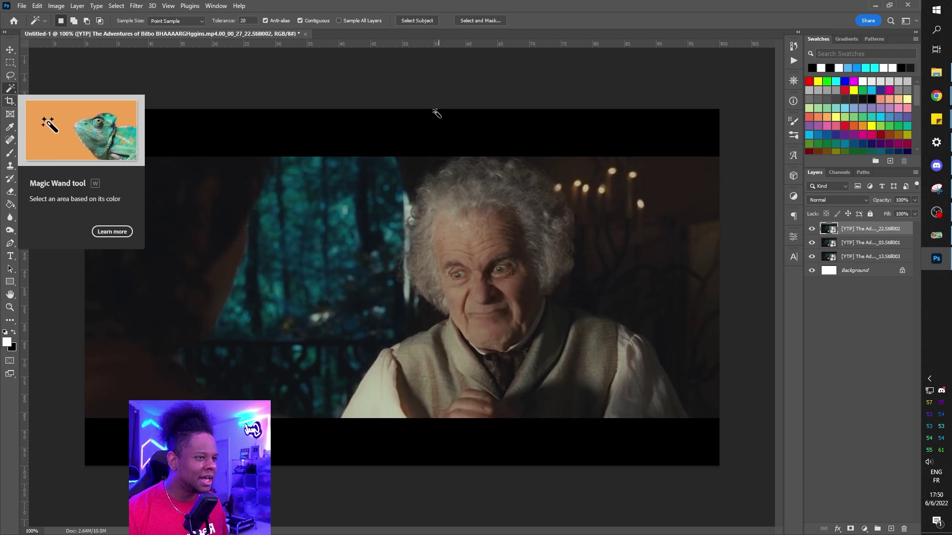
pyautogui.click(416, 21)
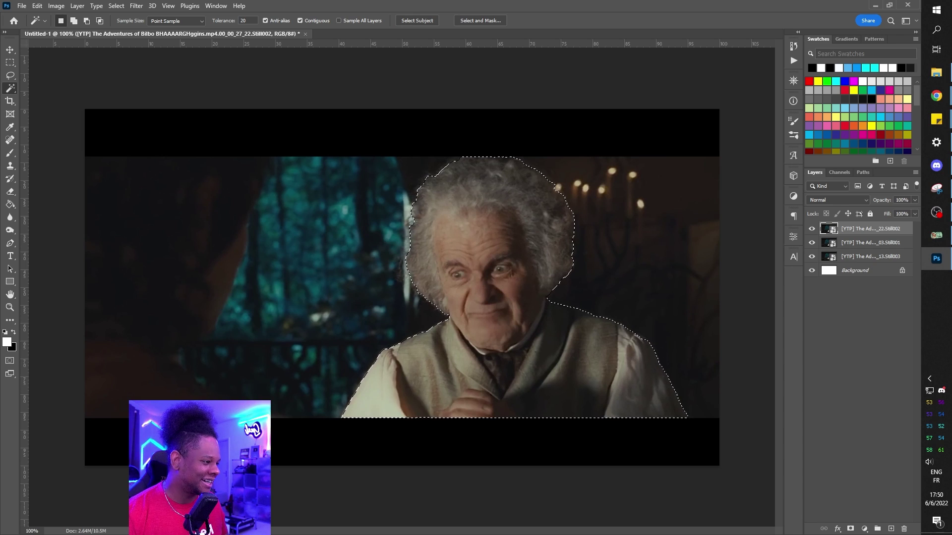
pyautogui.click(851, 529)
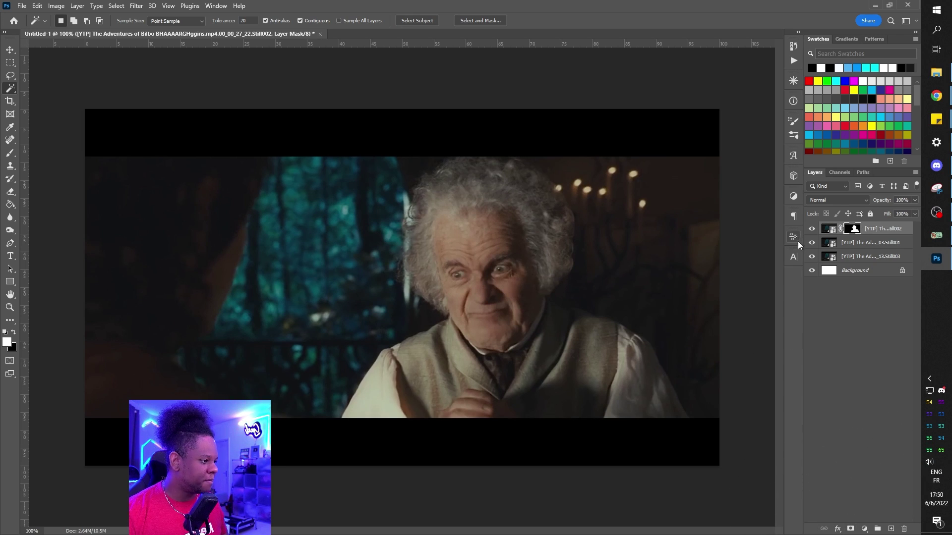
# - Toggle the visibility of the still layers to check the masked cutout against the layers beneath it
pyautogui.click(812, 257)
pyautogui.click(811, 257)
pyautogui.click(812, 243)
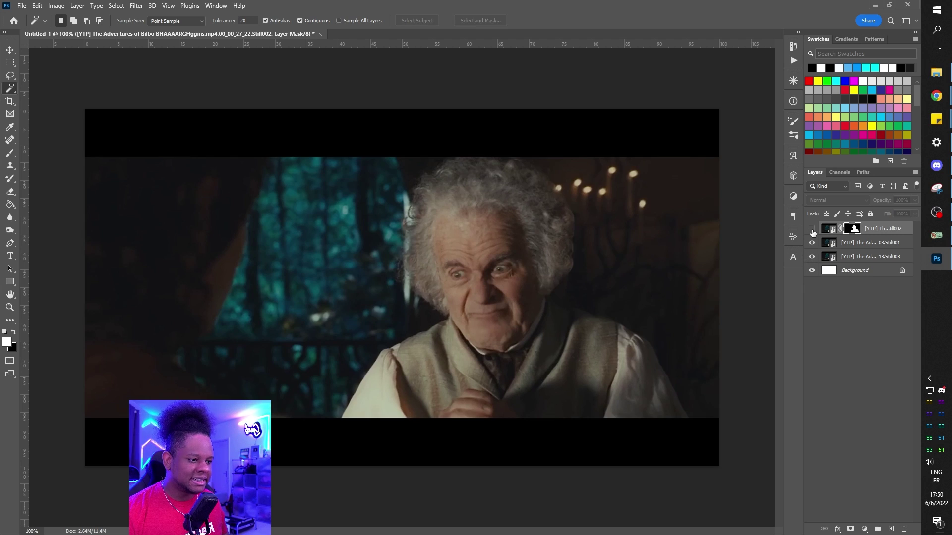
pyautogui.click(812, 229)
pyautogui.click(812, 229)
pyautogui.click(813, 230)
pyautogui.click(813, 233)
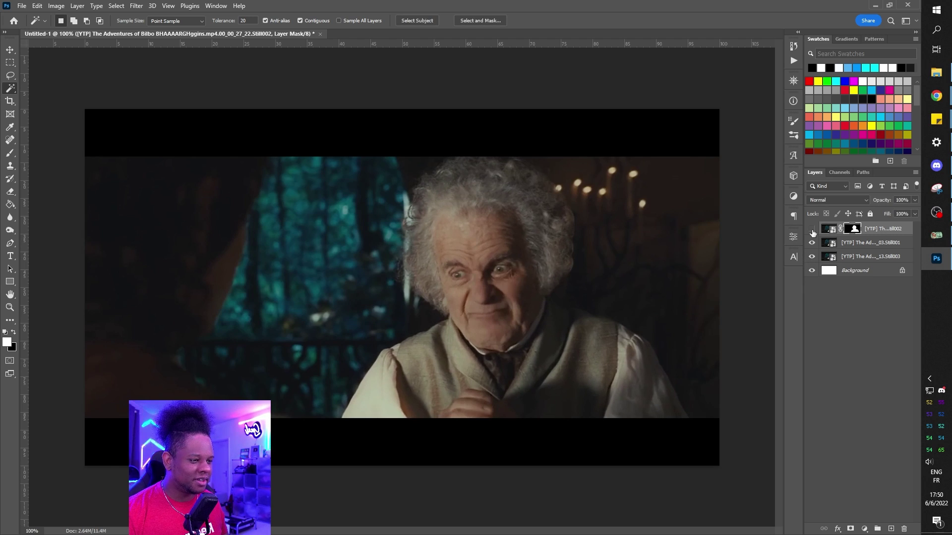
pyautogui.click(812, 231)
pyautogui.click(812, 230)
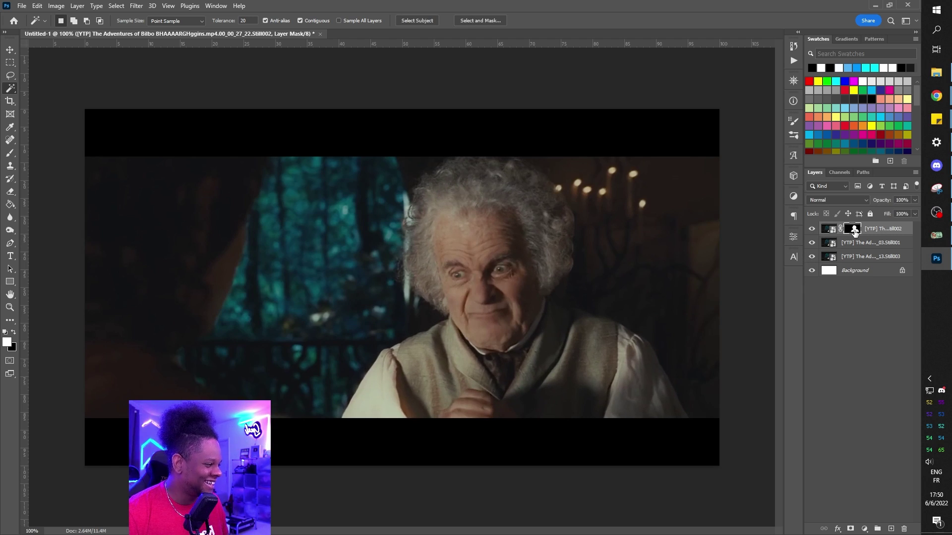
# - Mask the Still001 layer to the subject as well, and isolate the Still003 layer by hiding both masked layers
pyautogui.moveTo(854, 233); pyautogui.dragTo(815, 239)
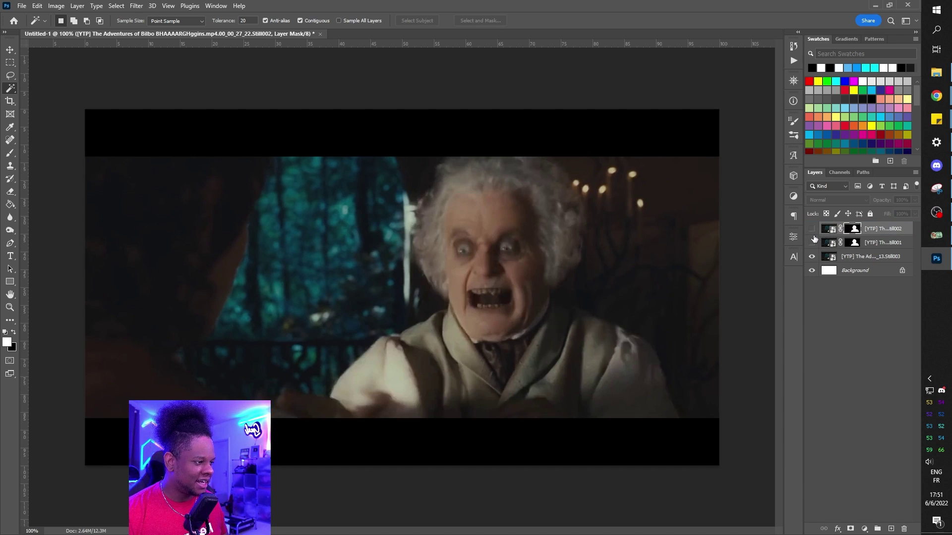
pyautogui.click(812, 243)
pyautogui.click(811, 243)
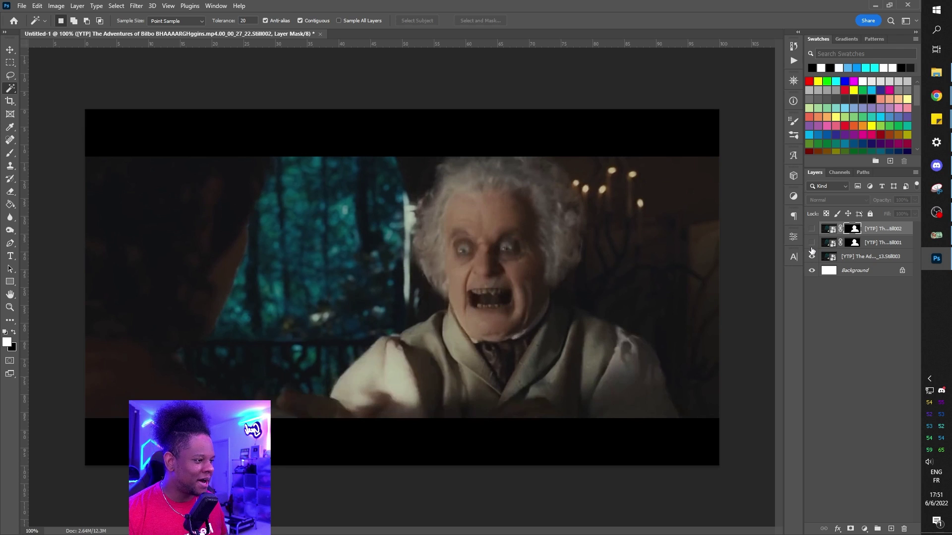
pyautogui.click(852, 256)
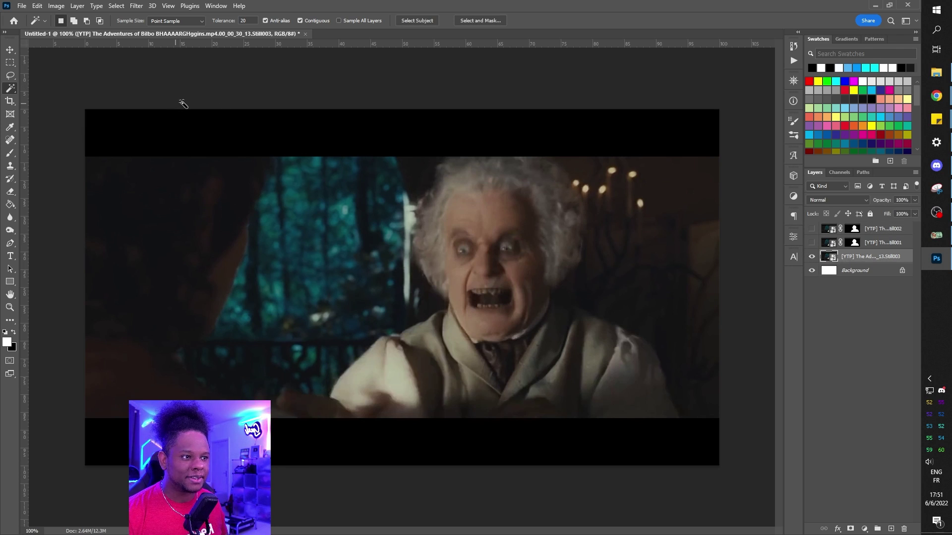
# - Select the man on the Still003 layer with Select Subject, turn the selection into a layer mask and hide the Background layer
pyautogui.click(418, 21)
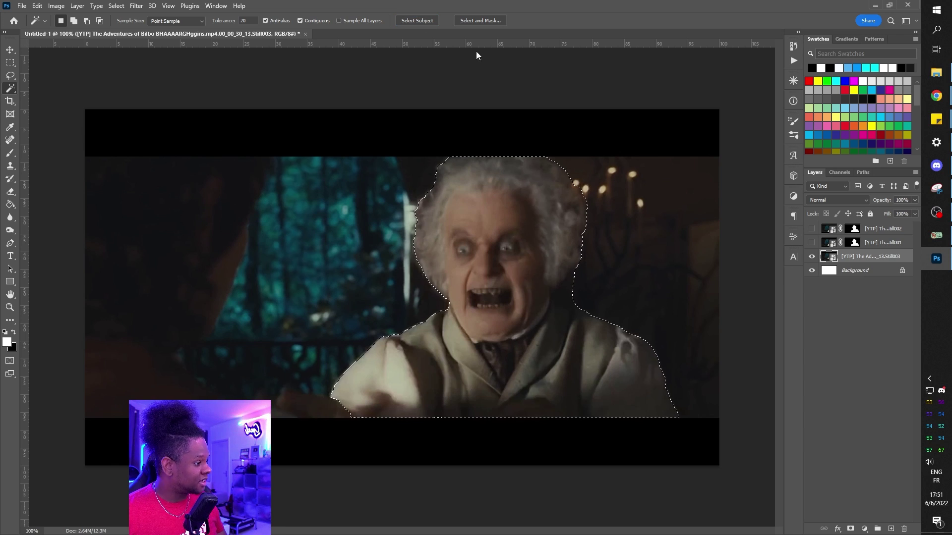
pyautogui.click(851, 529)
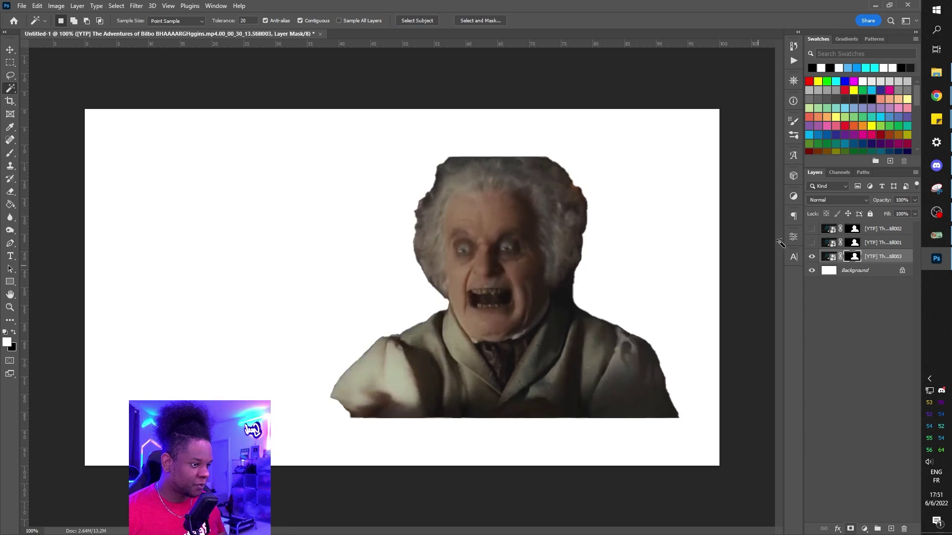
pyautogui.click(811, 270)
# - Toggle the Still001 and Still002 layers on and off to compare the three masked cutouts
pyautogui.click(812, 242)
pyautogui.click(812, 228)
pyautogui.click(812, 229)
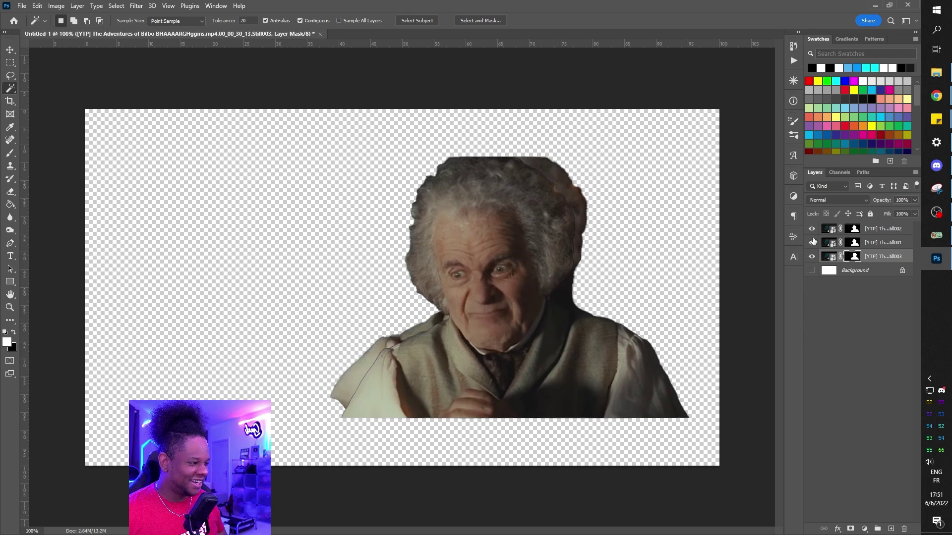
pyautogui.click(812, 229)
pyautogui.click(811, 243)
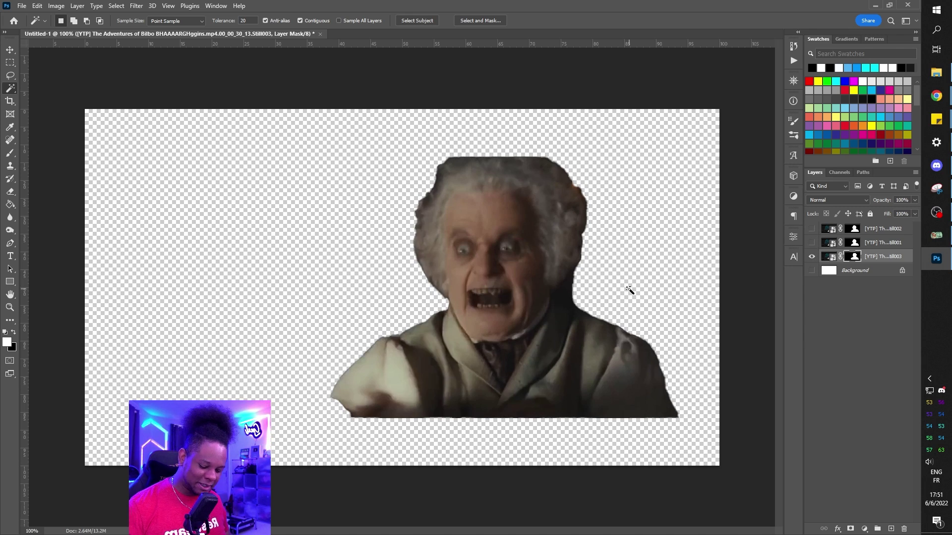
# - Crop the canvas tightly around the man's cutout and bring up the export options
pyautogui.press('c')
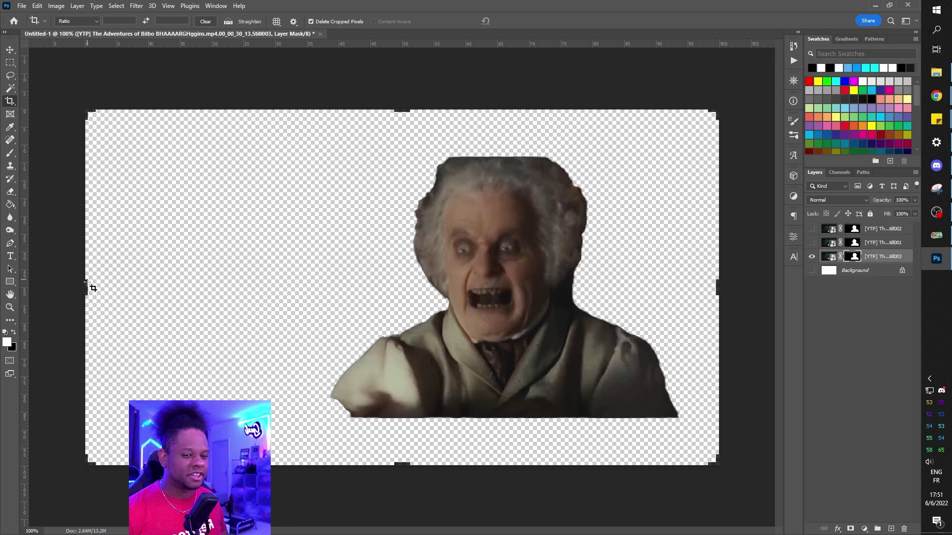
pyautogui.moveTo(84, 289); pyautogui.dragTo(208, 296)
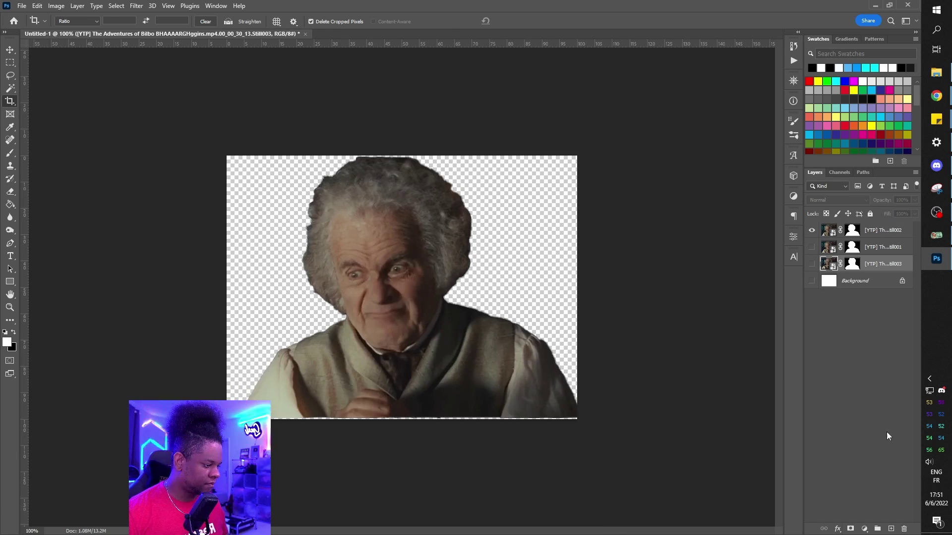
pyautogui.click(21, 5)
pyautogui.moveTo(74, 163)
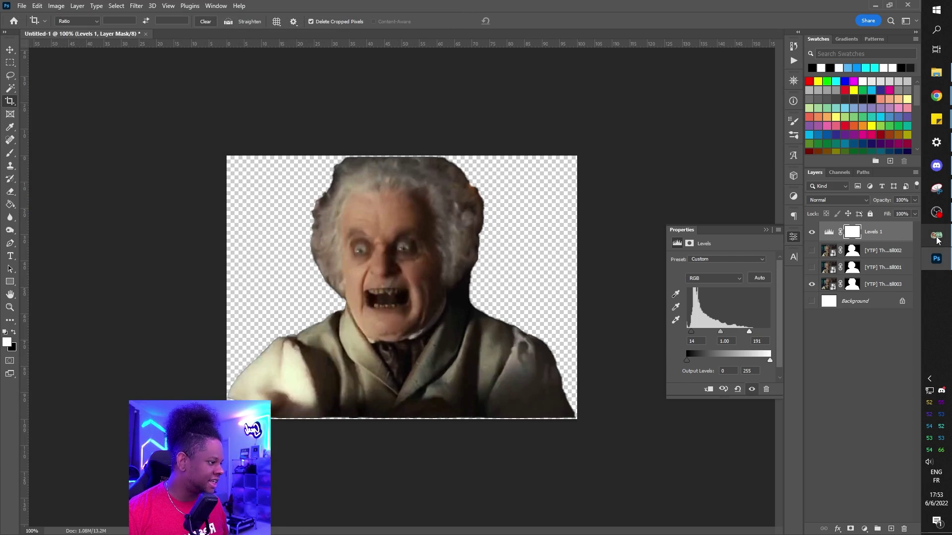
# - Switch to veadotube mini and replace the closed mouth image with a closed-mouth cutout of the old man
pyautogui.click(937, 237)
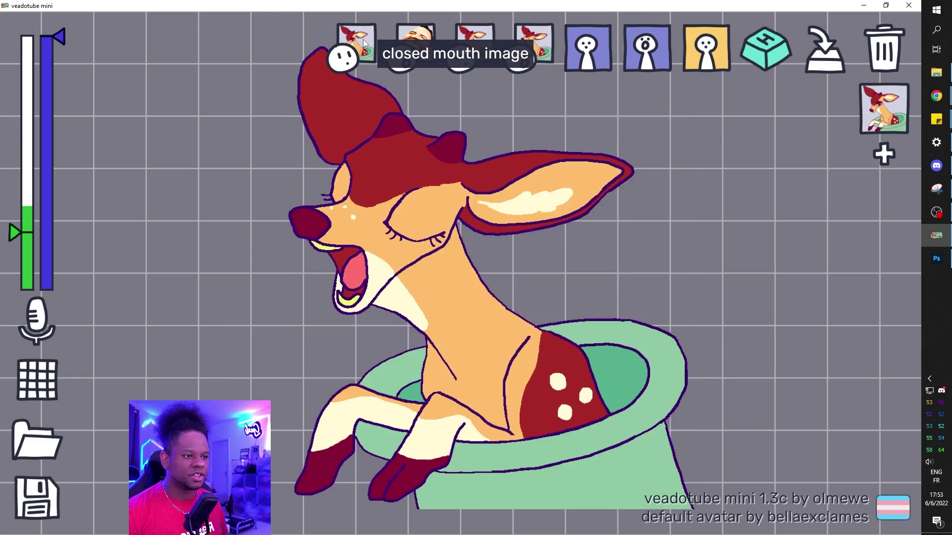
pyautogui.click(365, 44)
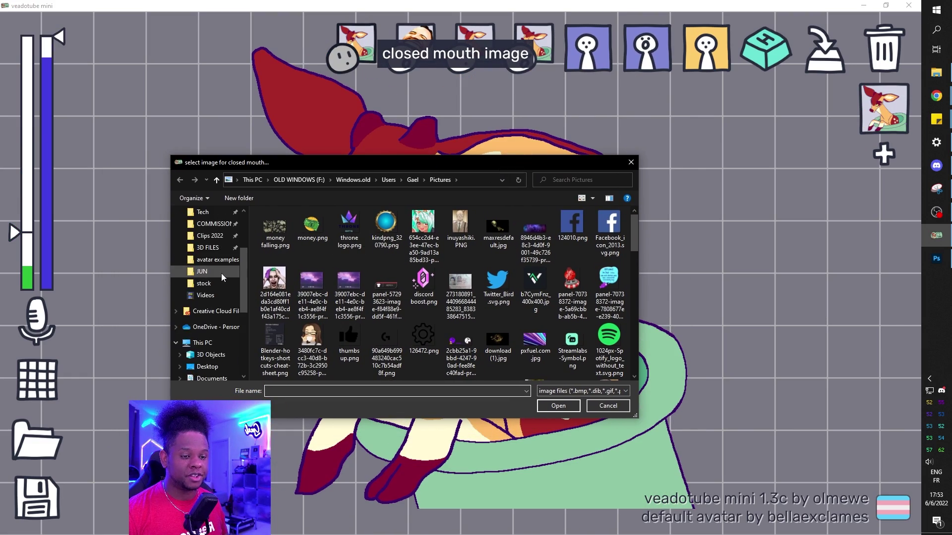
pyautogui.doubleClick(460, 224)
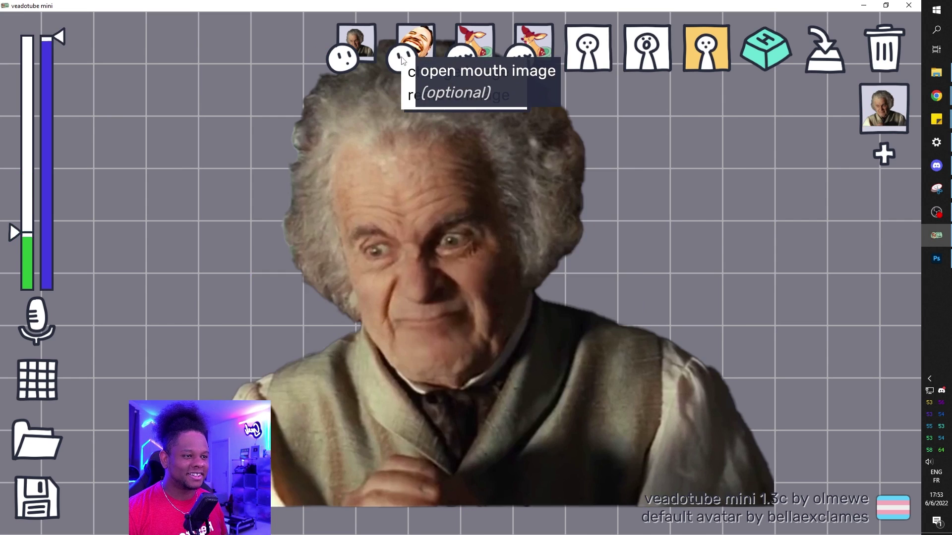
# - Set the open mouth image to 3.png and remove the deer's two blinking images
pyautogui.click(451, 78)
pyautogui.click(392, 241)
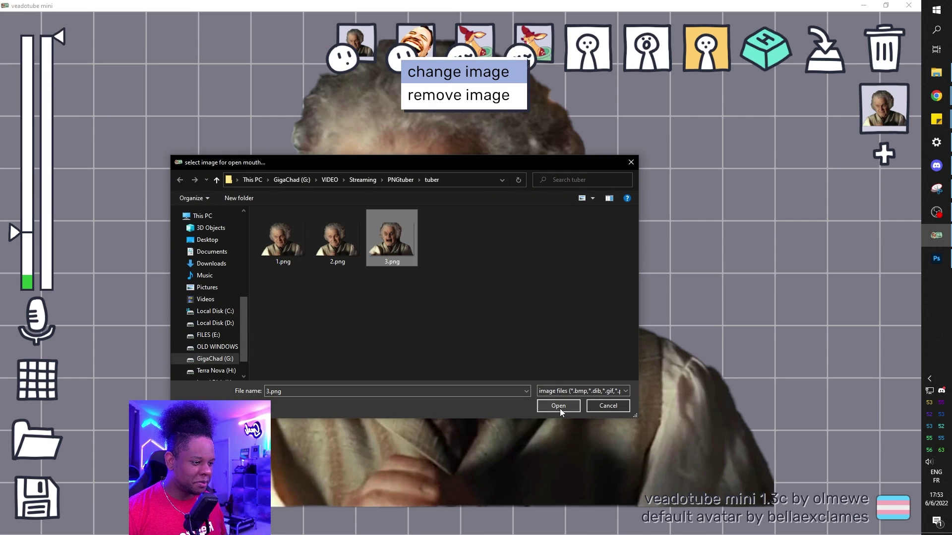
pyautogui.click(558, 405)
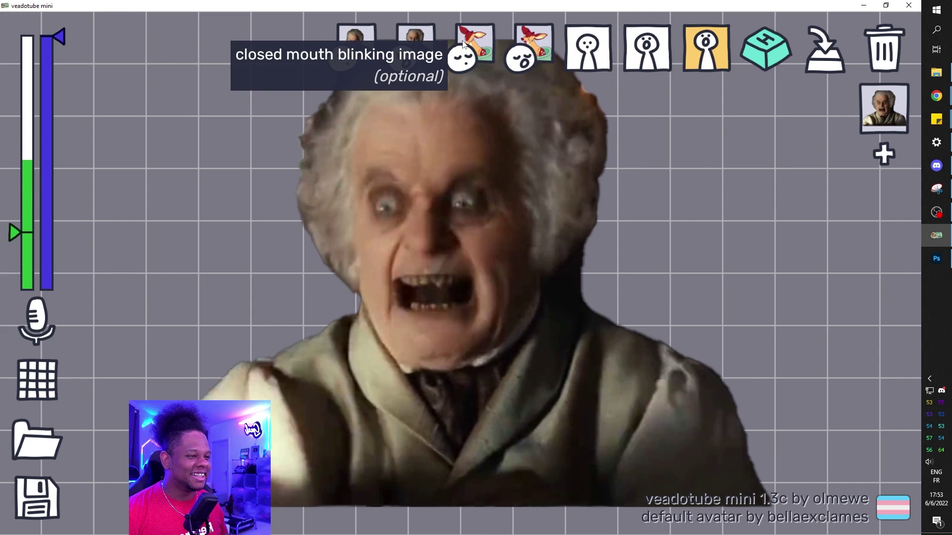
pyautogui.rightClick(459, 54)
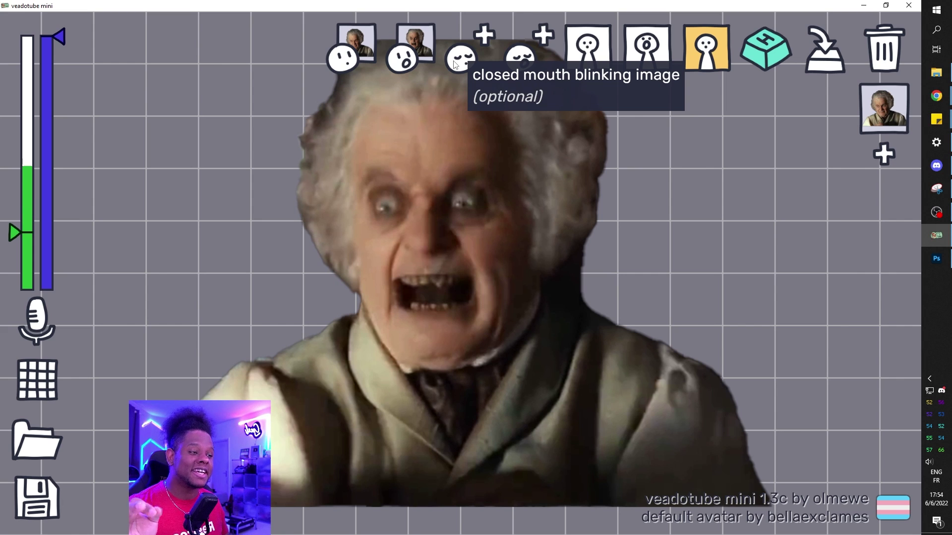
pyautogui.click(453, 61)
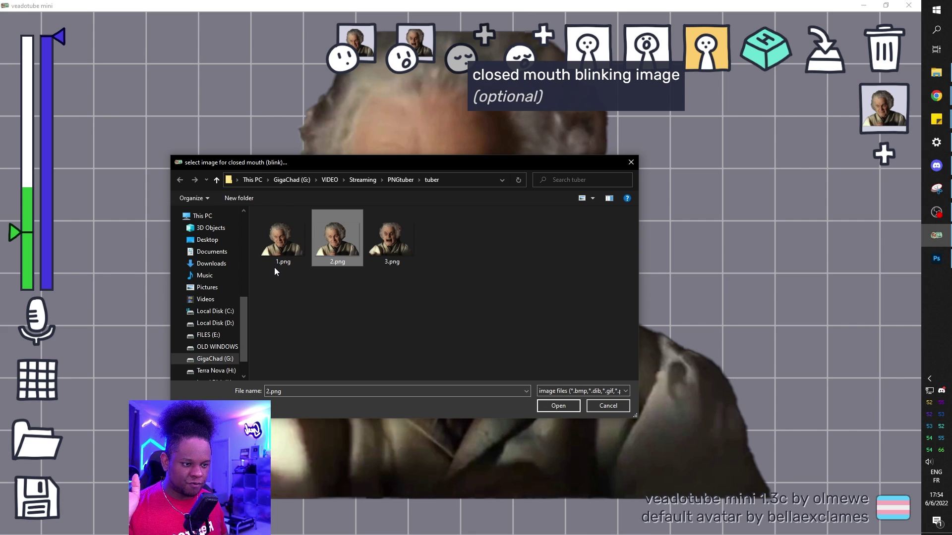
pyautogui.moveTo(331, 161); pyautogui.dragTo(352, 186)
pyautogui.doubleClick(323, 246)
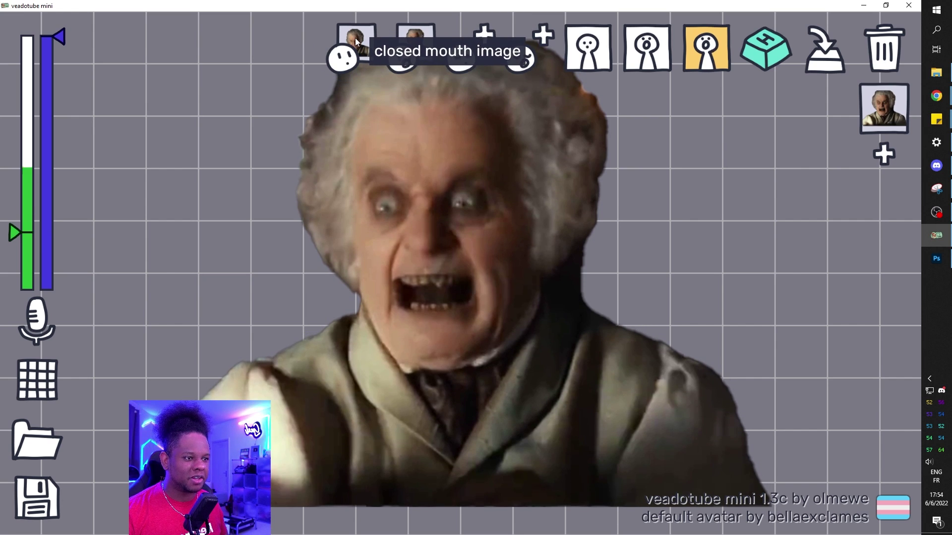
# - Set the closed mouth image to 2.png and the closed mouth blinking image to 1.png
pyautogui.click(354, 38)
pyautogui.doubleClick(293, 241)
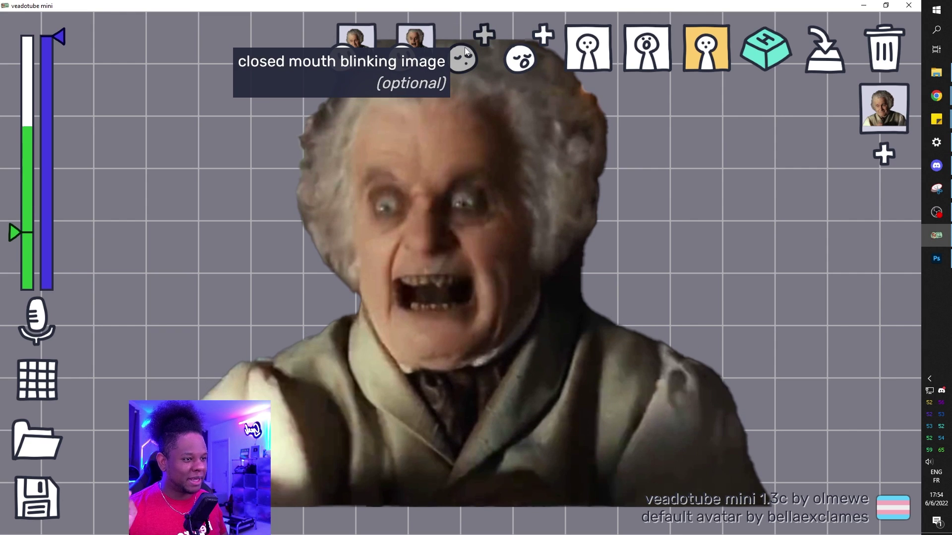
pyautogui.click(464, 50)
pyautogui.click(262, 250)
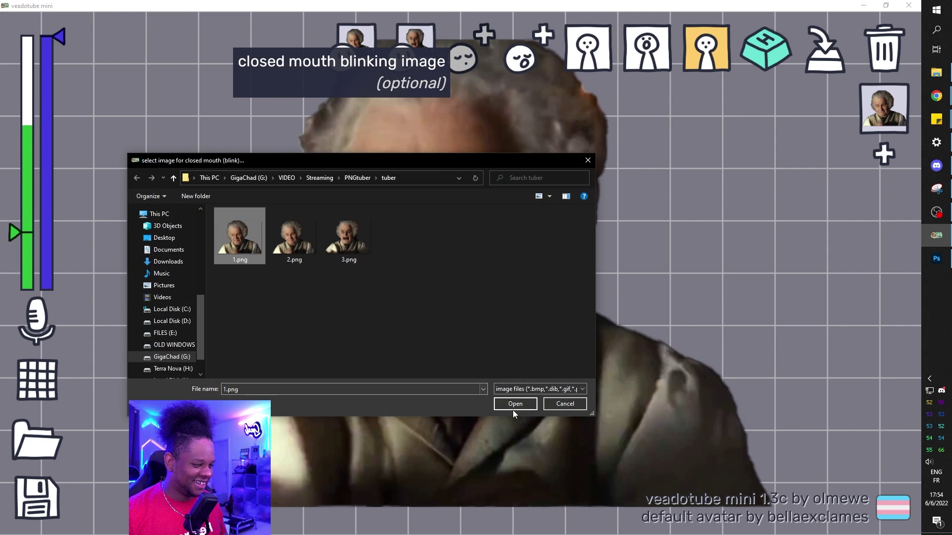
pyautogui.click(514, 404)
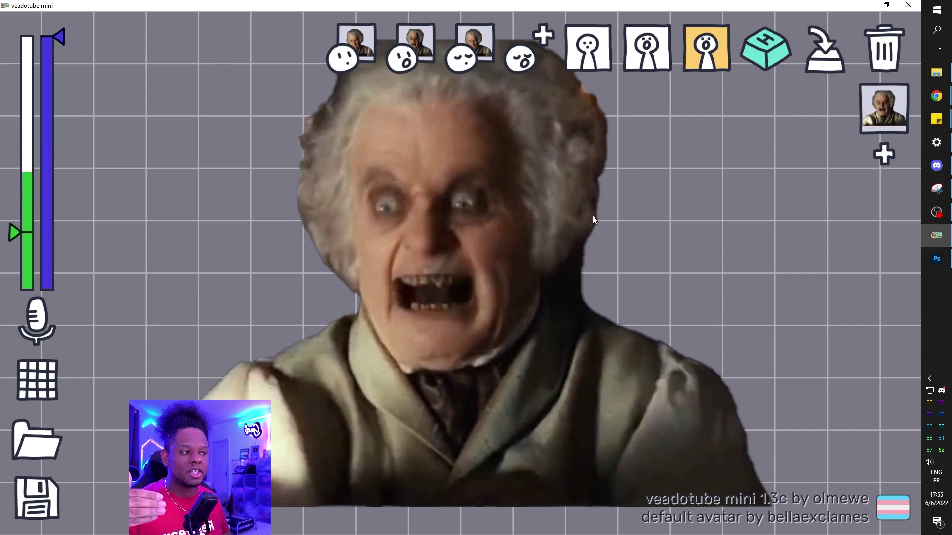
# - Switch the mouth transition to none and back again to compare the effect
pyautogui.click(713, 54)
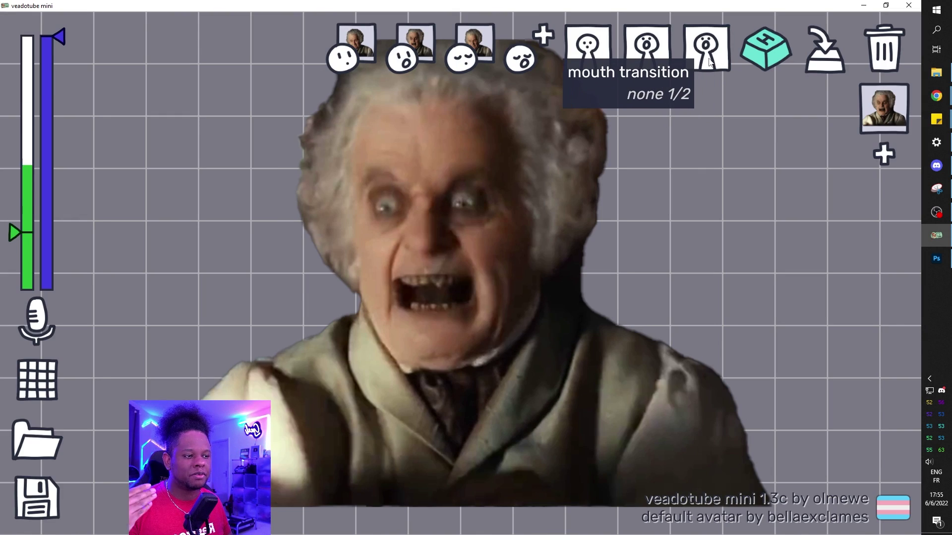
pyautogui.click(726, 65)
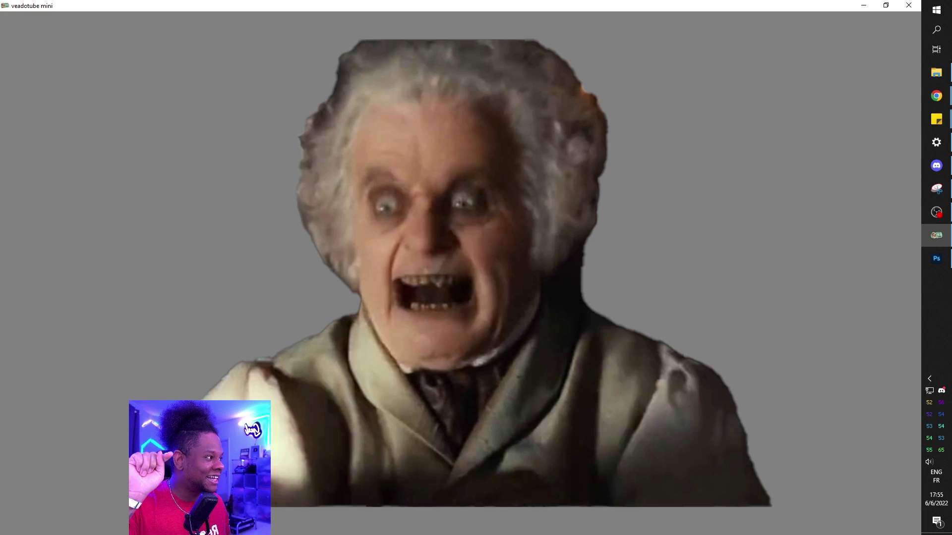
# - Switch to OBS and add a new Game Capture source to the CAPTURE scene
pyautogui.hotkey('alt', 'Tab')
pyautogui.moveTo(737, 167); pyautogui.dragTo(331, 3)
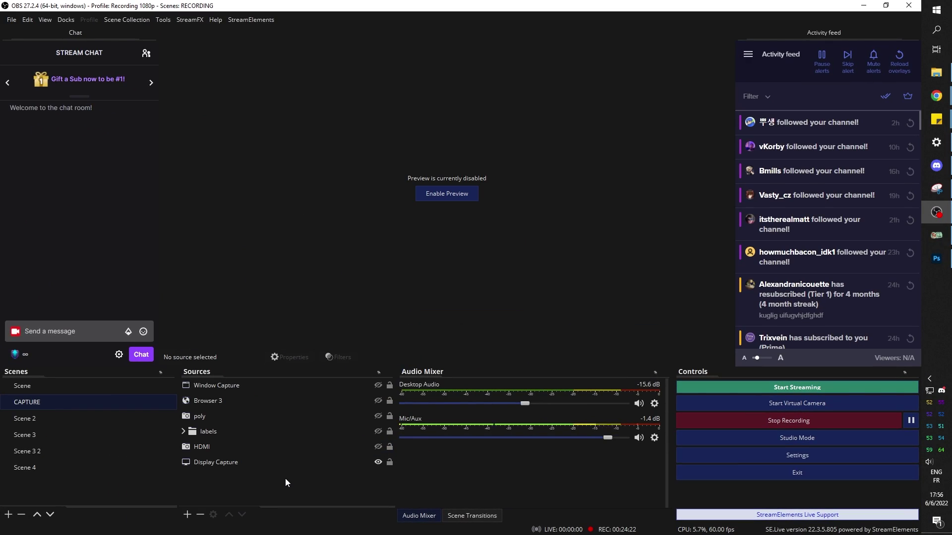
pyautogui.click(187, 514)
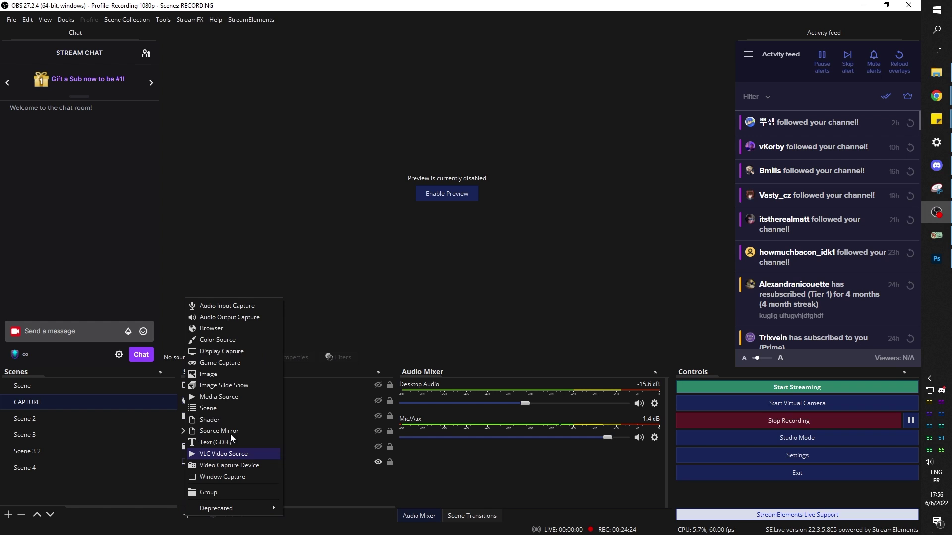
pyautogui.click(220, 363)
pyautogui.click(484, 337)
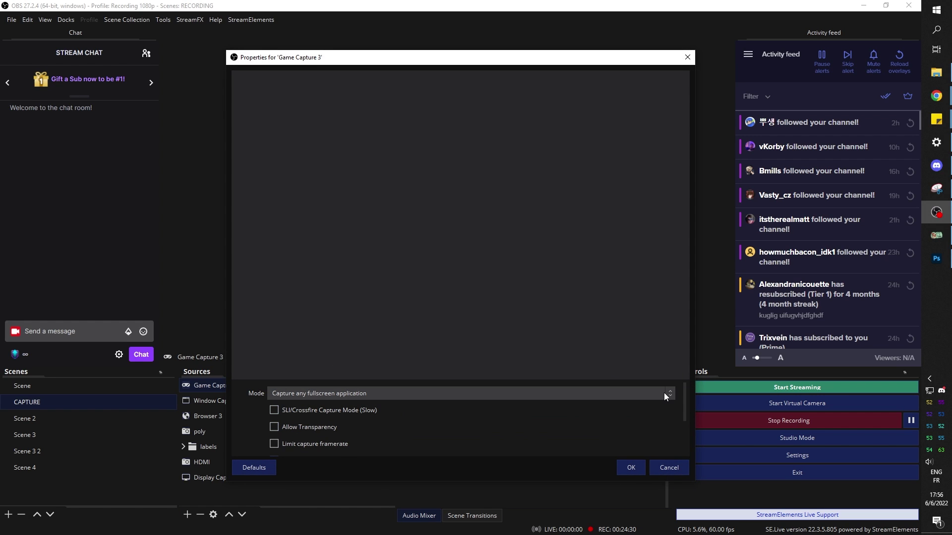
# - Set the game capture mode to Capture specific window and choose [veadotube mini.exe]: veadotube mini as its window
pyautogui.click(664, 392)
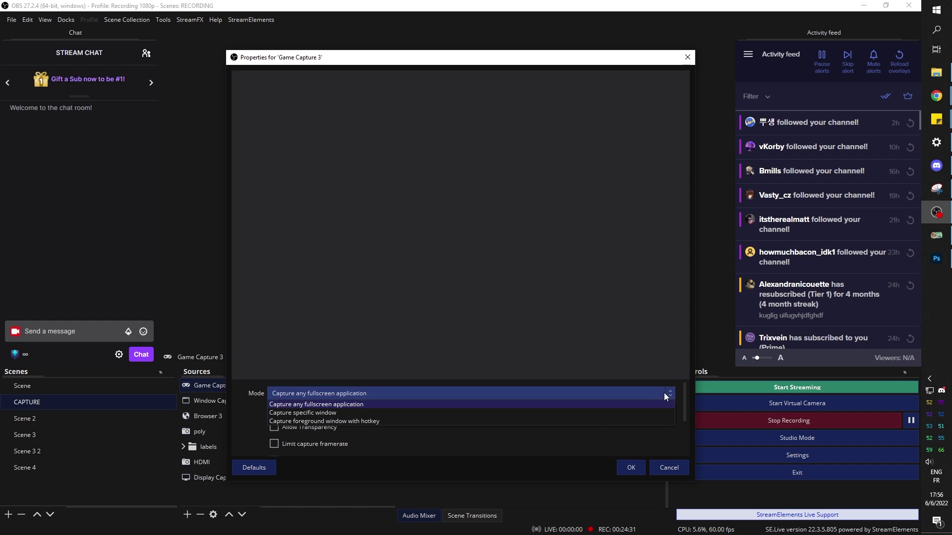
pyautogui.click(480, 415)
pyautogui.click(603, 410)
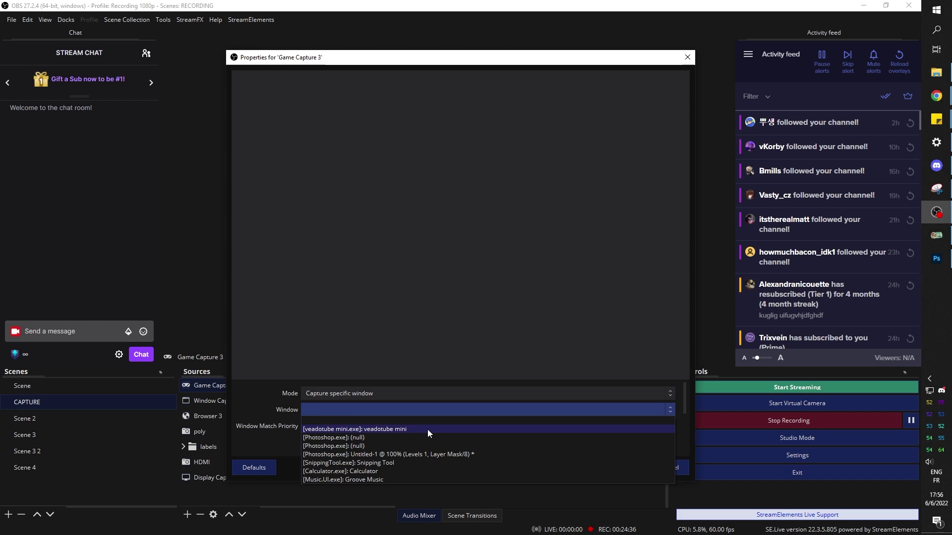
pyautogui.click(393, 430)
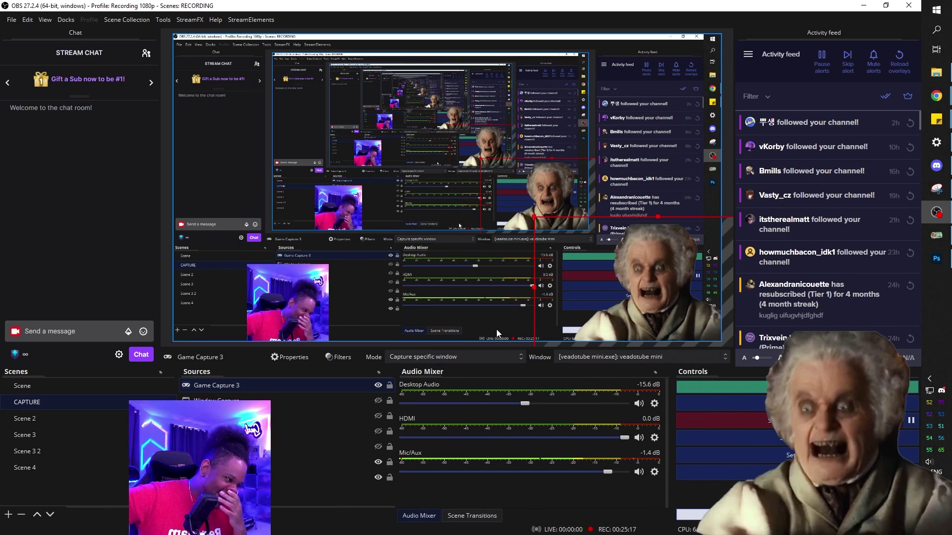
# - Switch back to veadotube mini, change the closed mouth motion from static to the second option and set the open mouth motion to shaking more
pyautogui.click(936, 238)
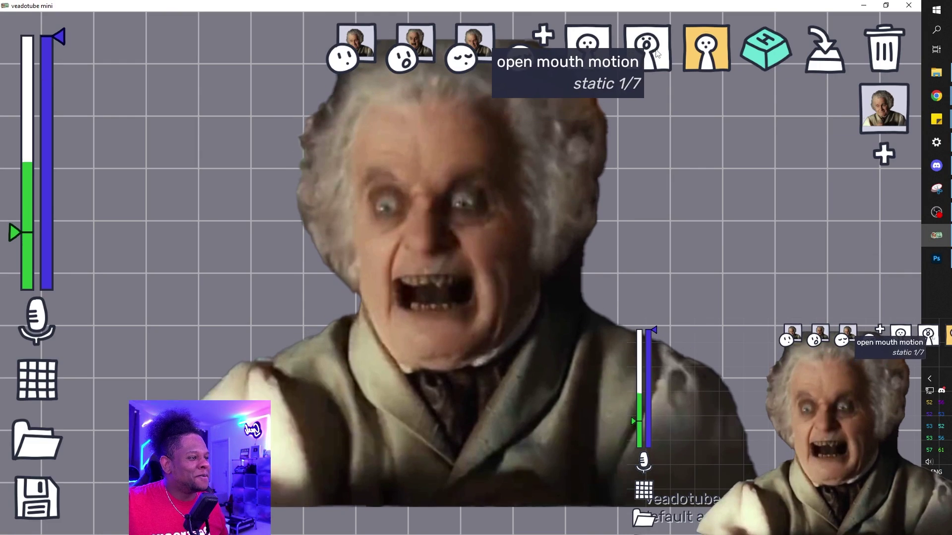
pyautogui.click(633, 62)
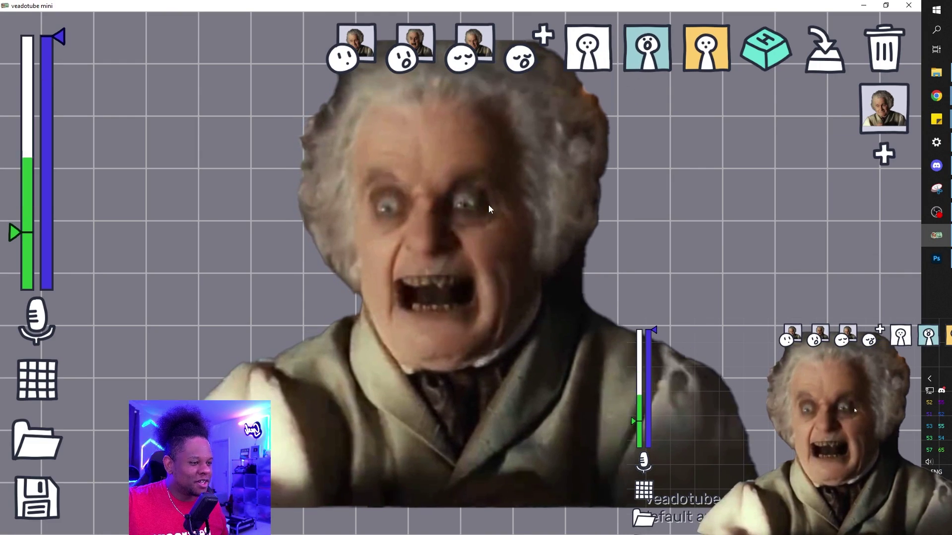
pyautogui.click(588, 52)
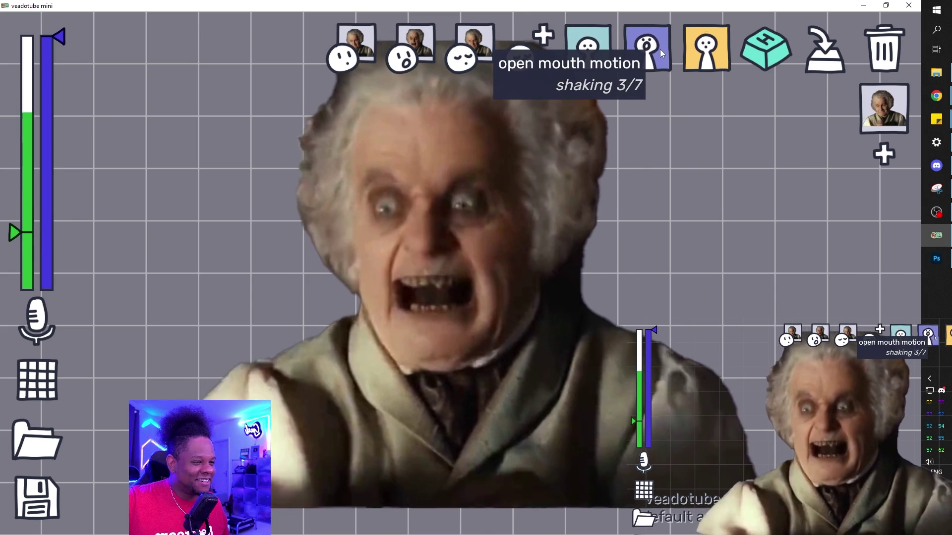
pyautogui.click(653, 52)
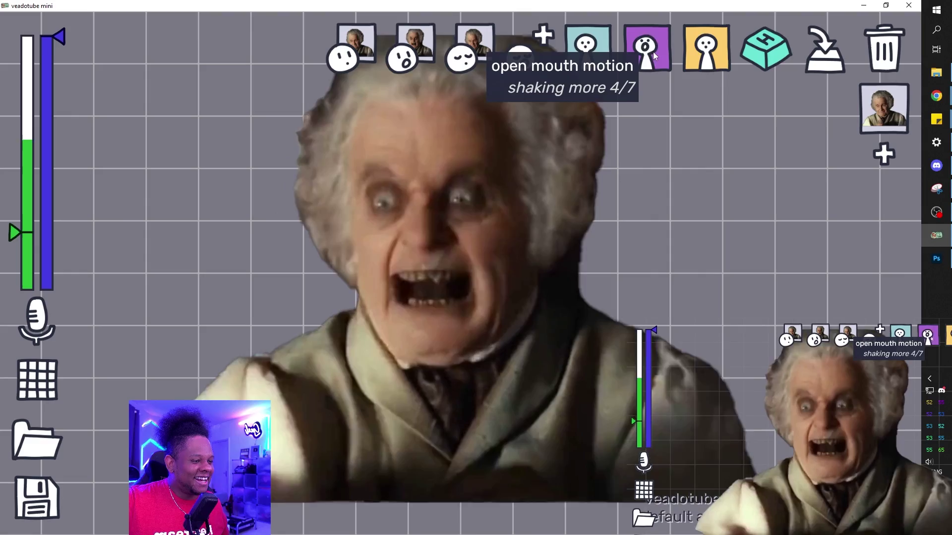